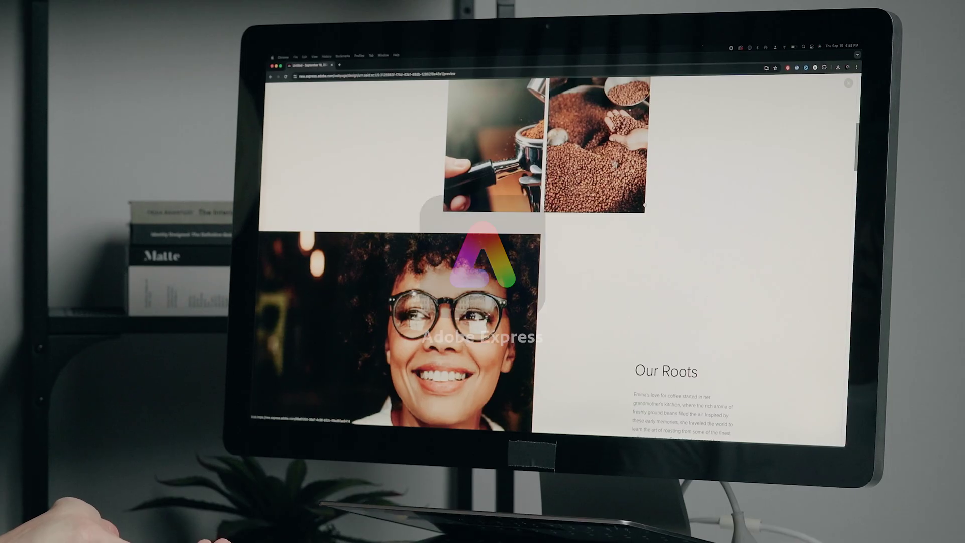
{"action": "scroll", "coordinate": [642, 203], "scroll_direction": "down", "scroll_amount": 8}
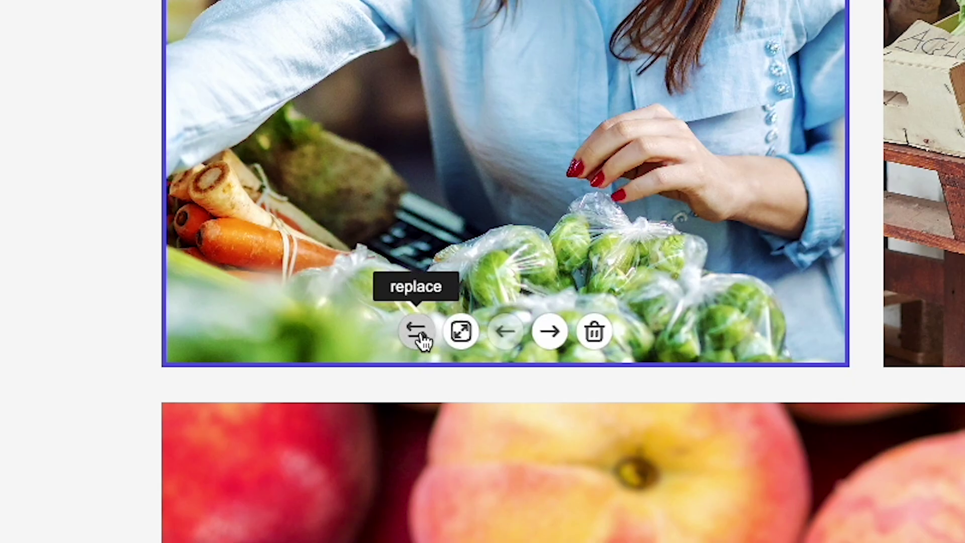
Step: Leave the finished Bean & Brew coffee site demo and return to the Adobe Express home page
{"action": "left_click", "coordinate": [417, 331]}
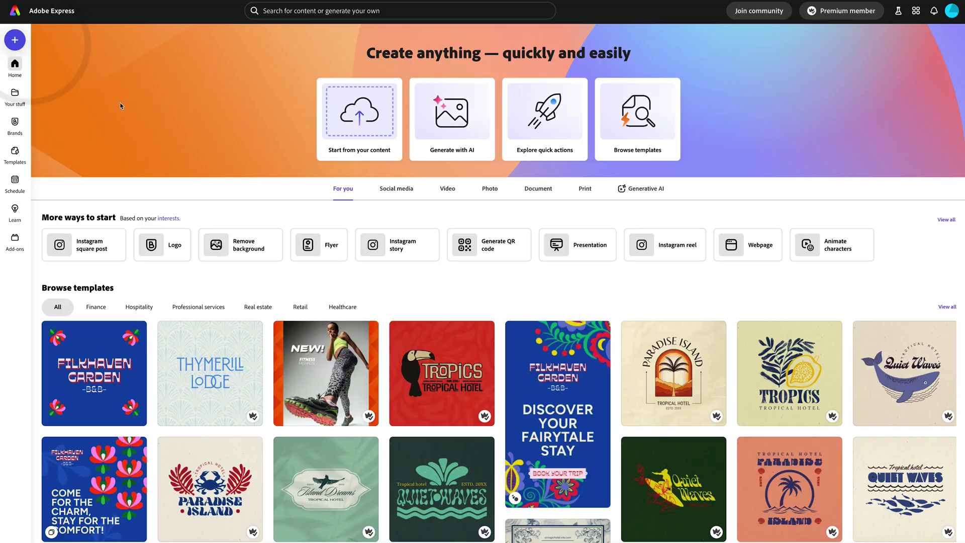
Step: Start a new Webpage project and preview the Mid-century modern look-book template
{"action": "left_click", "coordinate": [24, 44]}
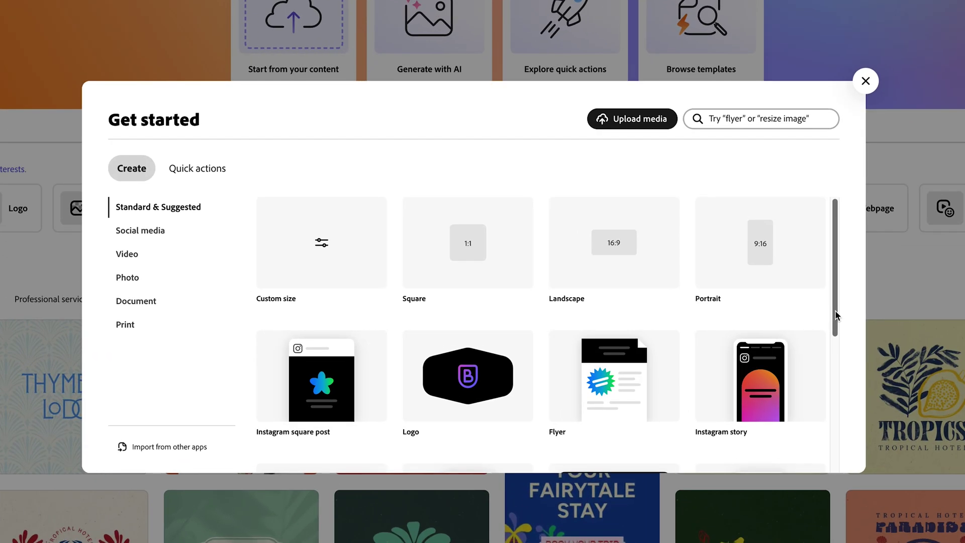
{"action": "scroll", "coordinate": [725, 360], "scroll_direction": "down", "scroll_amount": 3}
{"action": "scroll", "coordinate": [825, 371], "scroll_direction": "down", "scroll_amount": 3}
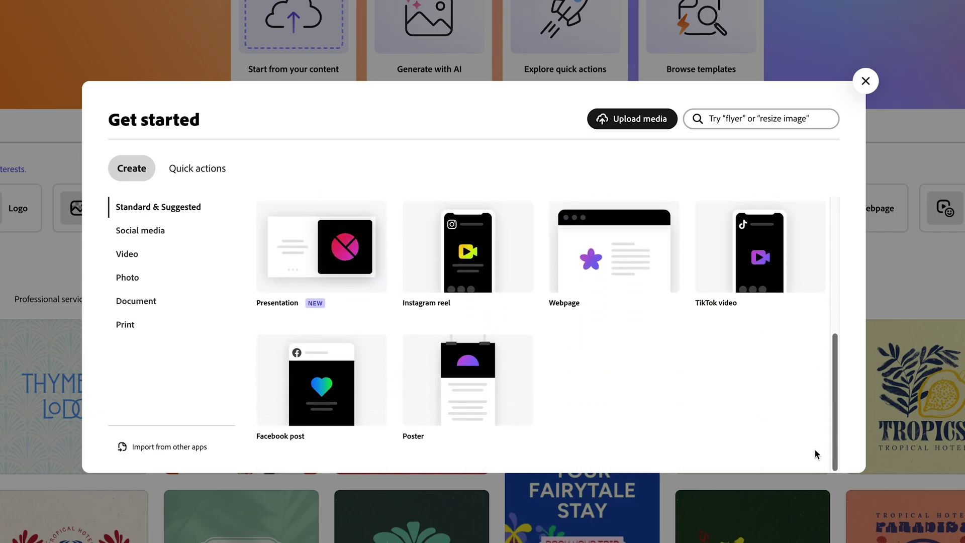
{"action": "left_click", "coordinate": [607, 283]}
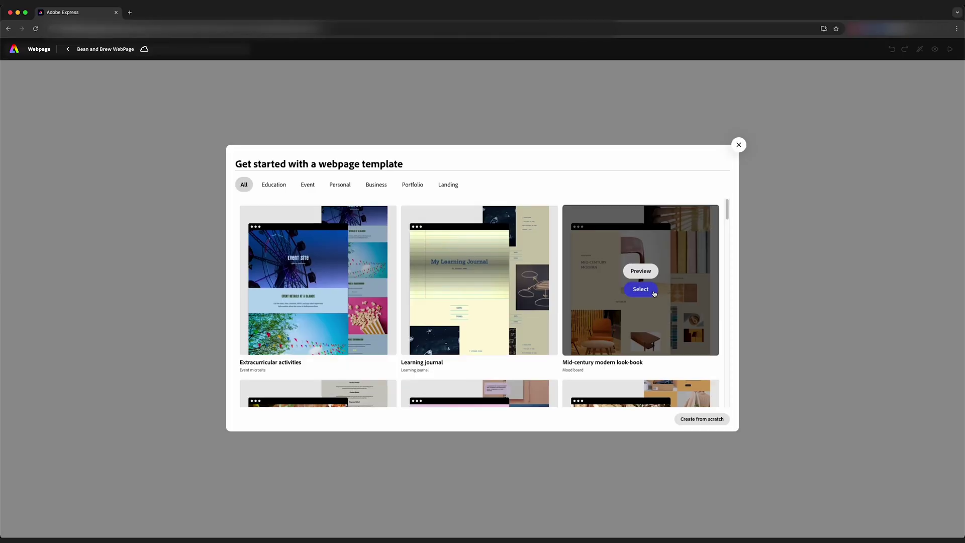
{"action": "left_click", "coordinate": [644, 270]}
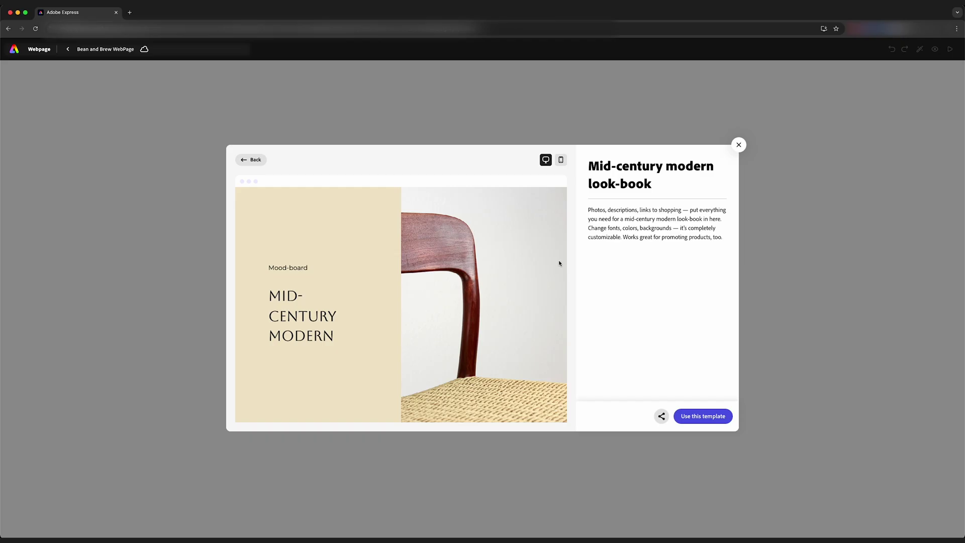
Step: Browse the webpage templates and open the Community newsletter template for editing
{"action": "scroll", "coordinate": [520, 268], "scroll_direction": "down", "scroll_amount": 1}
{"action": "scroll", "coordinate": [566, 215], "scroll_direction": "down", "scroll_amount": 8}
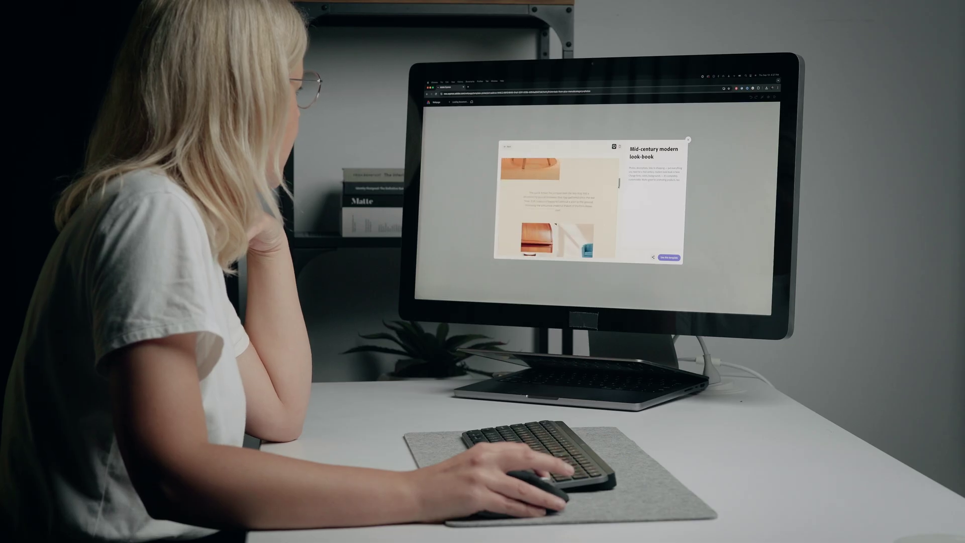
{"action": "scroll", "coordinate": [558, 208], "scroll_direction": "down", "scroll_amount": 5}
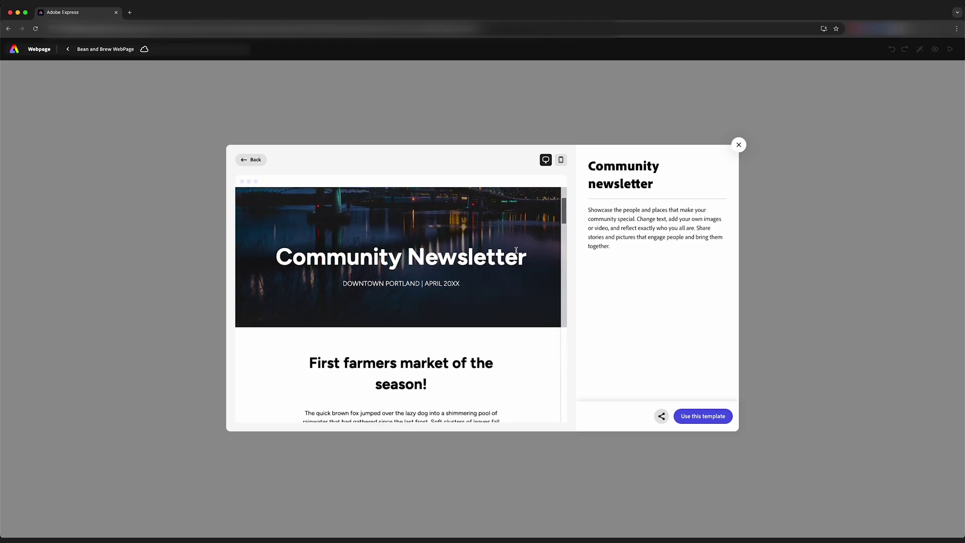
{"action": "scroll", "coordinate": [516, 250], "scroll_direction": "down", "scroll_amount": 10}
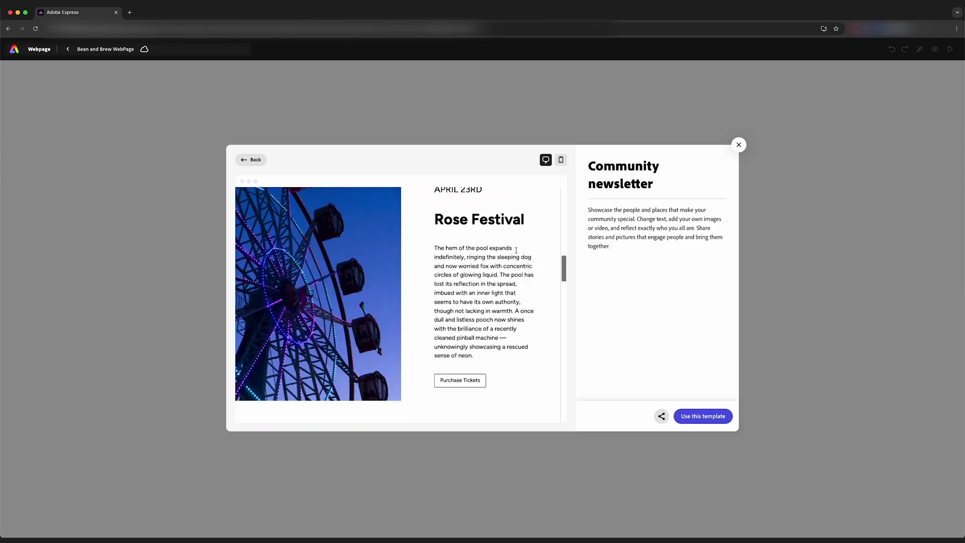
{"action": "scroll", "coordinate": [516, 251], "scroll_direction": "down", "scroll_amount": 6}
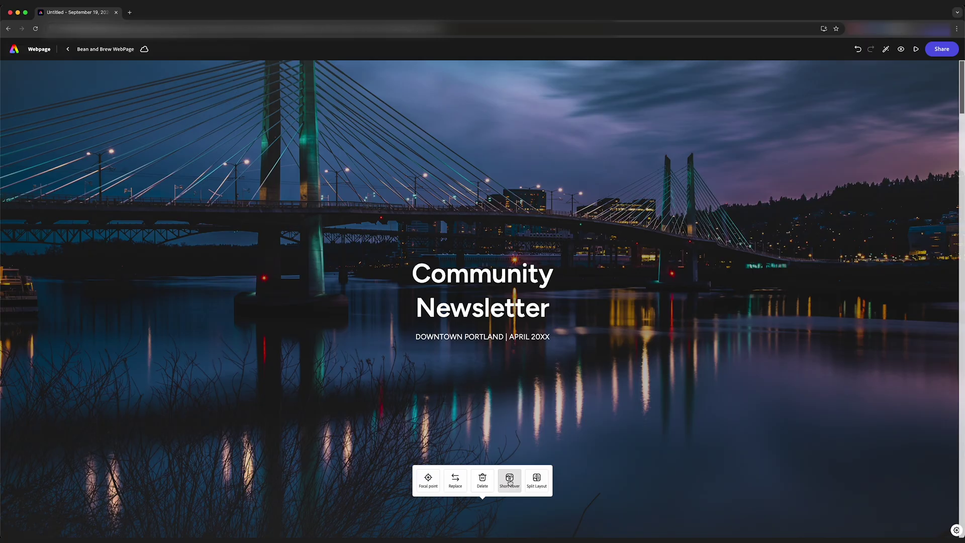
Step: Try Short Cover and Split Layout on the bridge-photo hero, undoing the split to keep it full width
{"action": "left_click", "coordinate": [544, 417]}
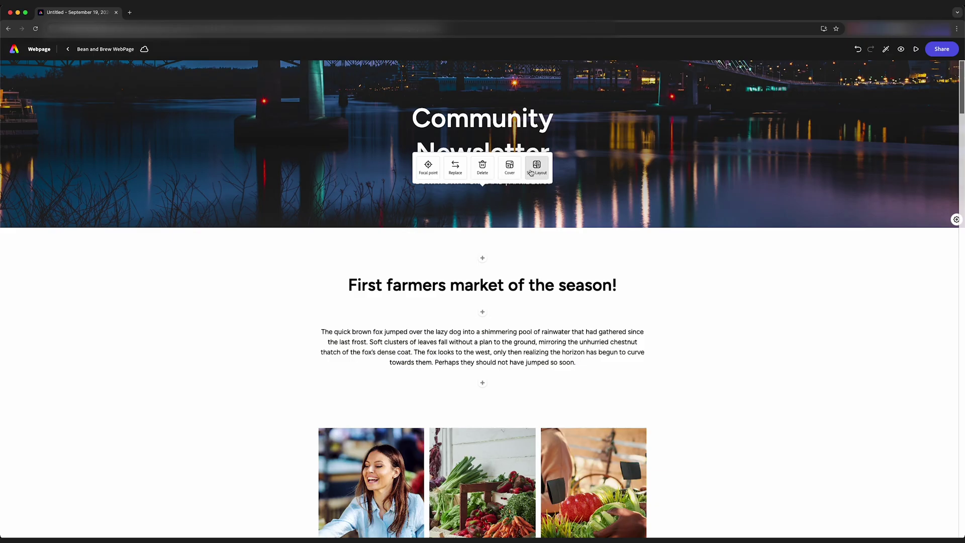
{"action": "left_click", "coordinate": [536, 167]}
{"action": "left_click", "coordinate": [228, 520]}
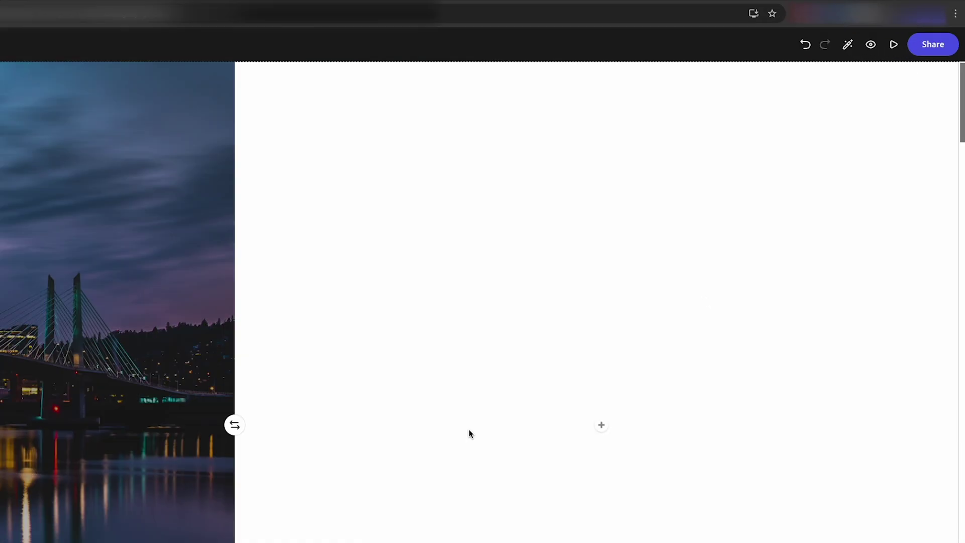
{"action": "left_click", "coordinate": [857, 49]}
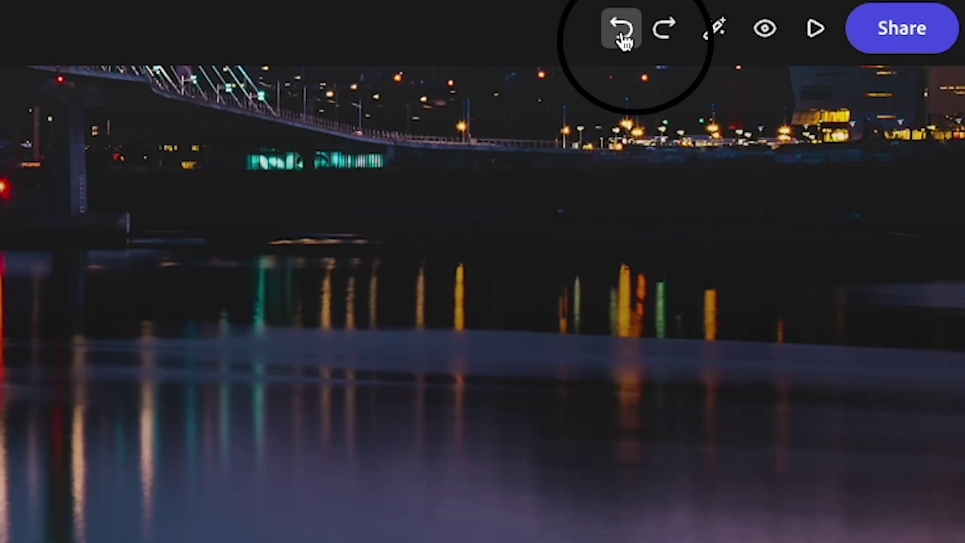
Step: Apply the Crisp theme and retitle the hero 'Welcome to Bean & Brew'
{"action": "left_click", "coordinate": [717, 31]}
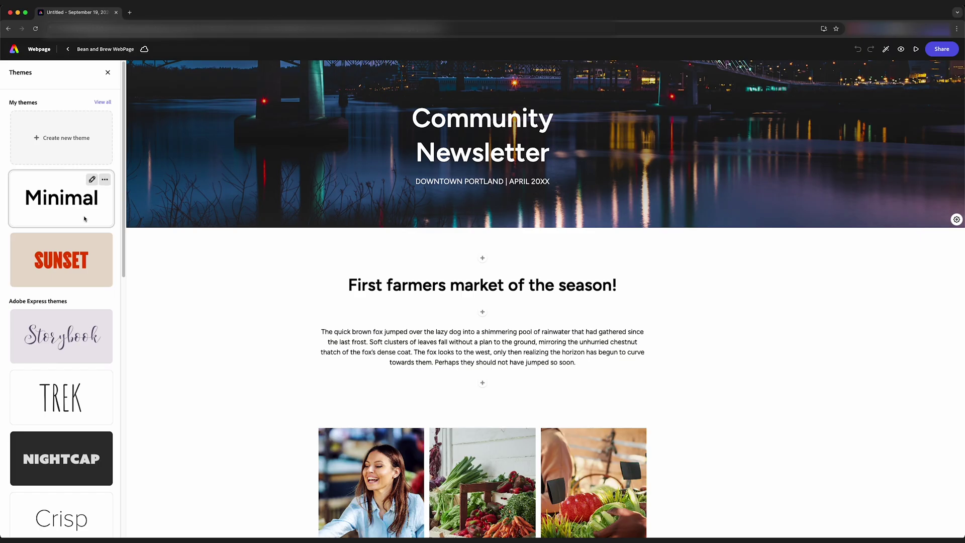
{"action": "left_click", "coordinate": [69, 262]}
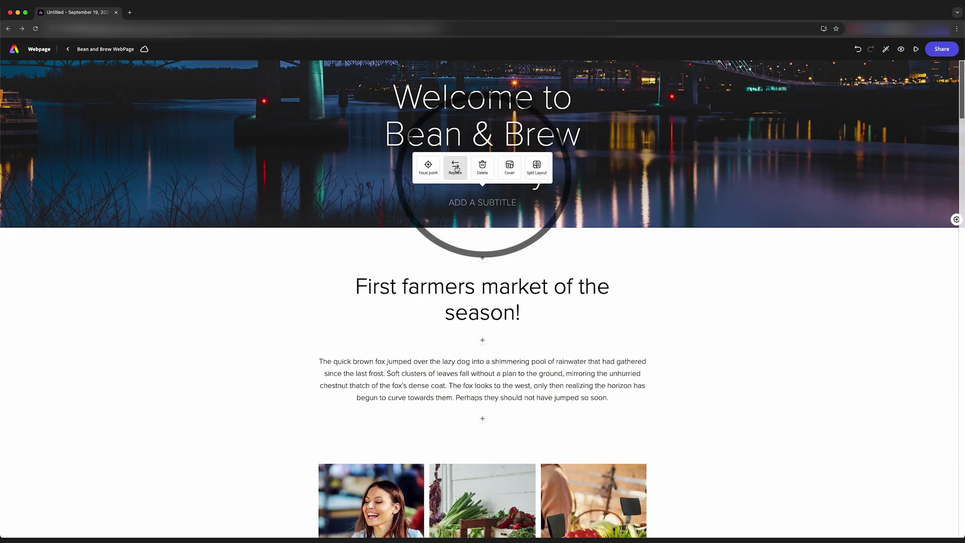
Step: Replace the hero's bridge photo with the dark coffee-and-beans flatlay stock image
{"action": "left_click", "coordinate": [455, 167]}
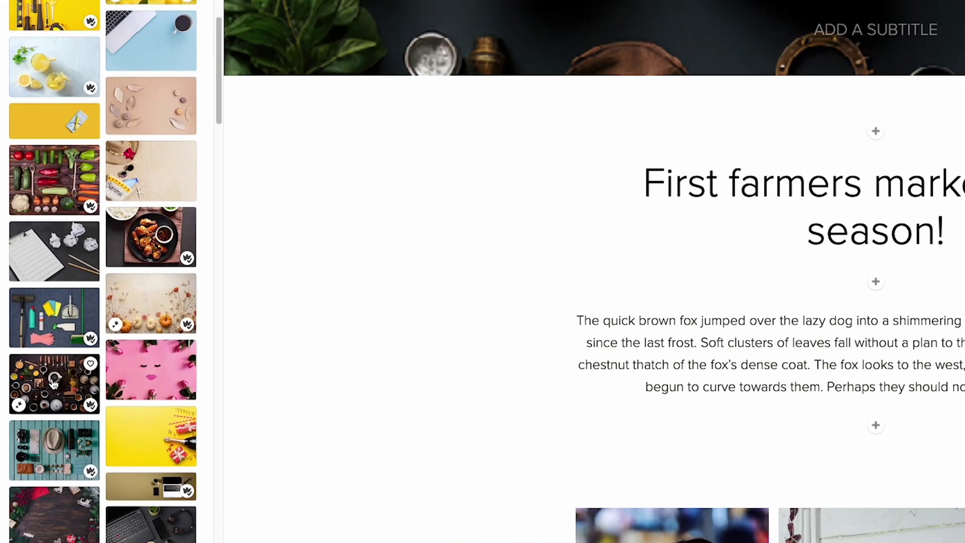
{"action": "left_click", "coordinate": [55, 383]}
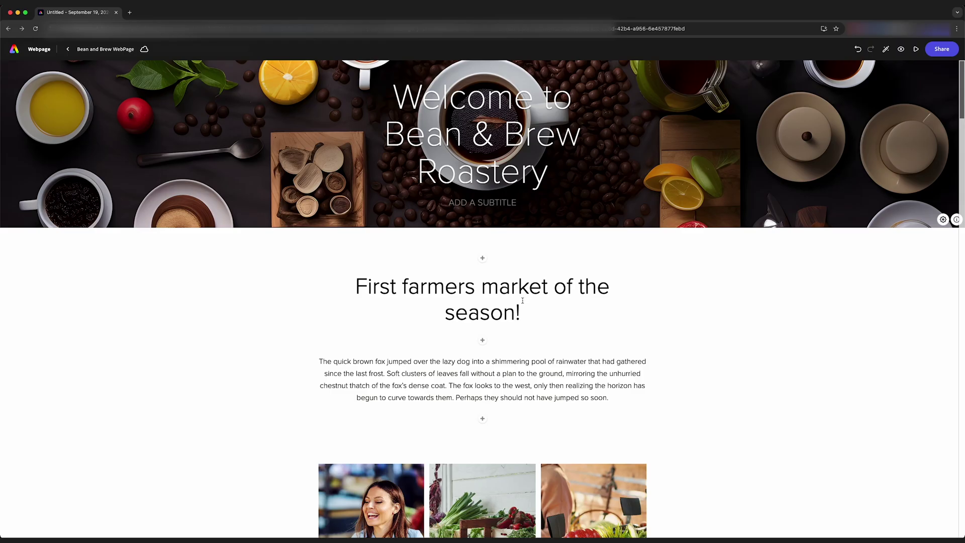
Step: Delete the 'First farmers market of the season!' heading and its empty block below the intro
{"action": "scroll", "coordinate": [551, 342], "scroll_direction": "down", "scroll_amount": 6}
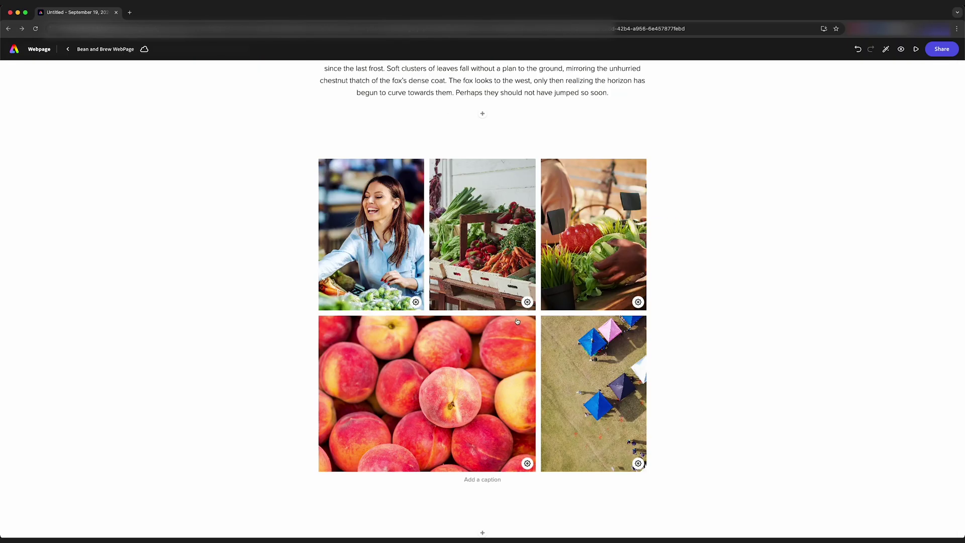
{"action": "scroll", "coordinate": [823, 327], "scroll_direction": "down", "scroll_amount": 3}
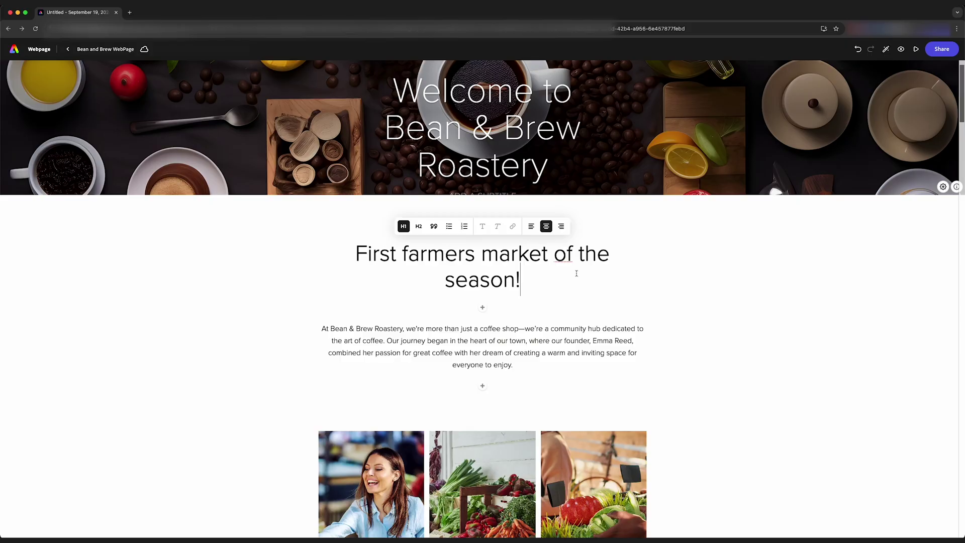
{"action": "left_click_drag", "start_coordinate": [554, 278], "coordinate": [222, 257]}
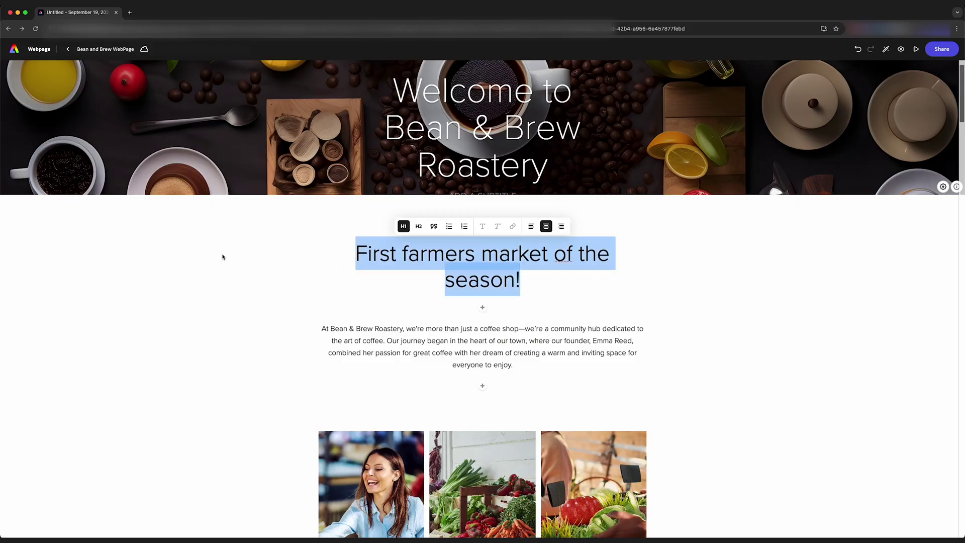
{"action": "key", "text": "BackSpace"}
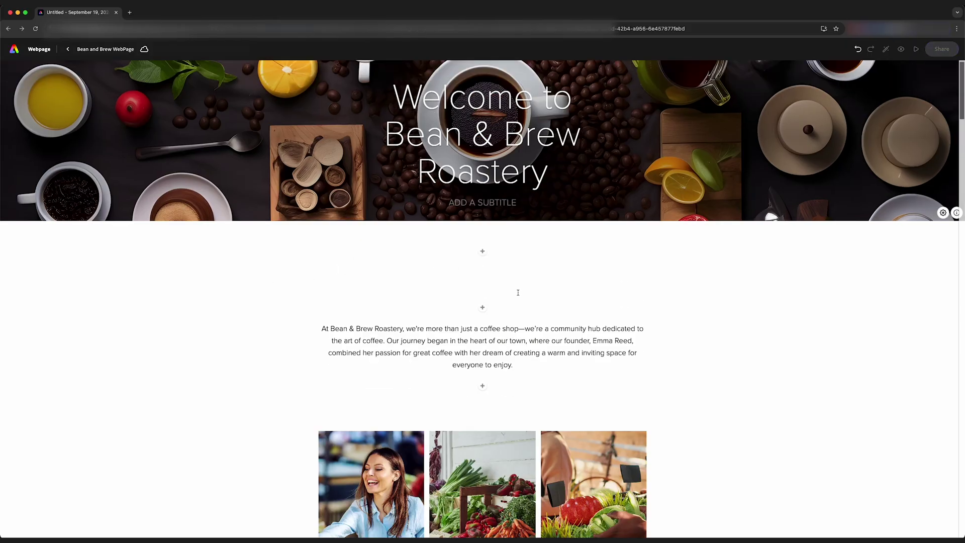
{"action": "key", "text": "BackSpace"}
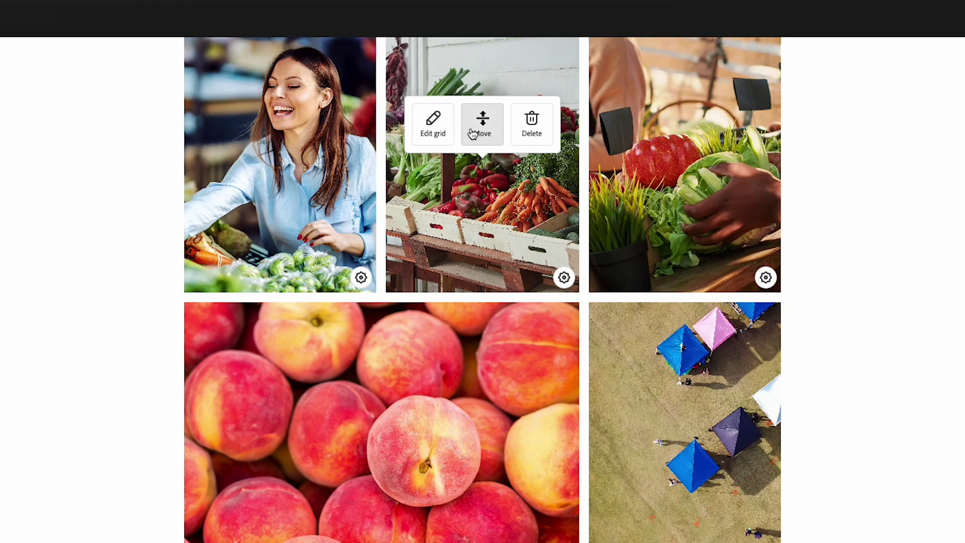
Step: In the photo grid, swap the smiling woman's photo for a latte coffee photo, keeping its position
{"action": "left_click", "coordinate": [432, 126]}
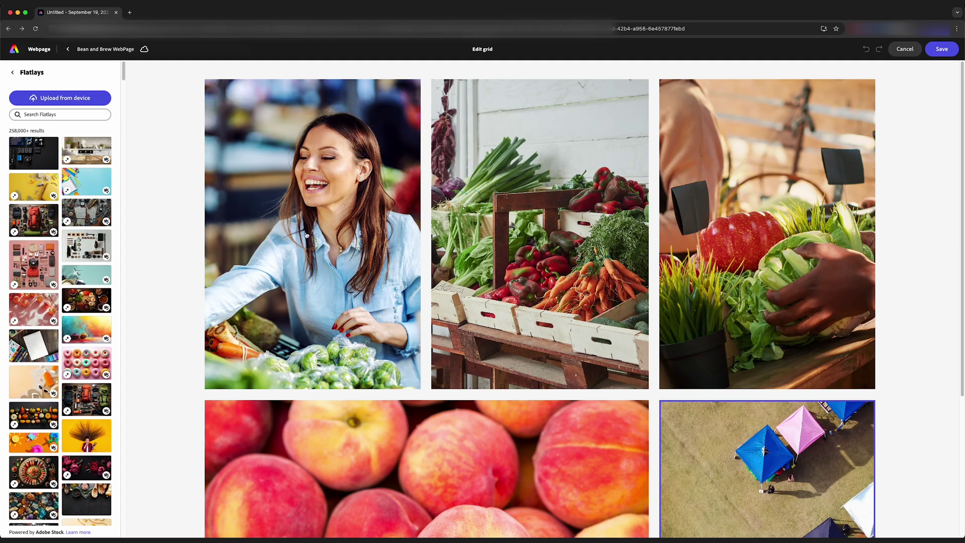
{"action": "left_click", "coordinate": [306, 234]}
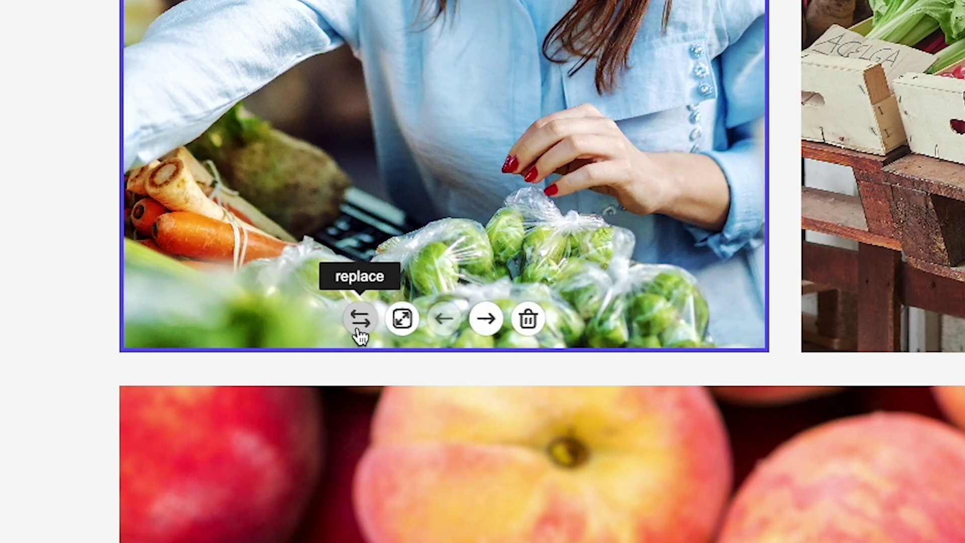
{"action": "left_click", "coordinate": [402, 320]}
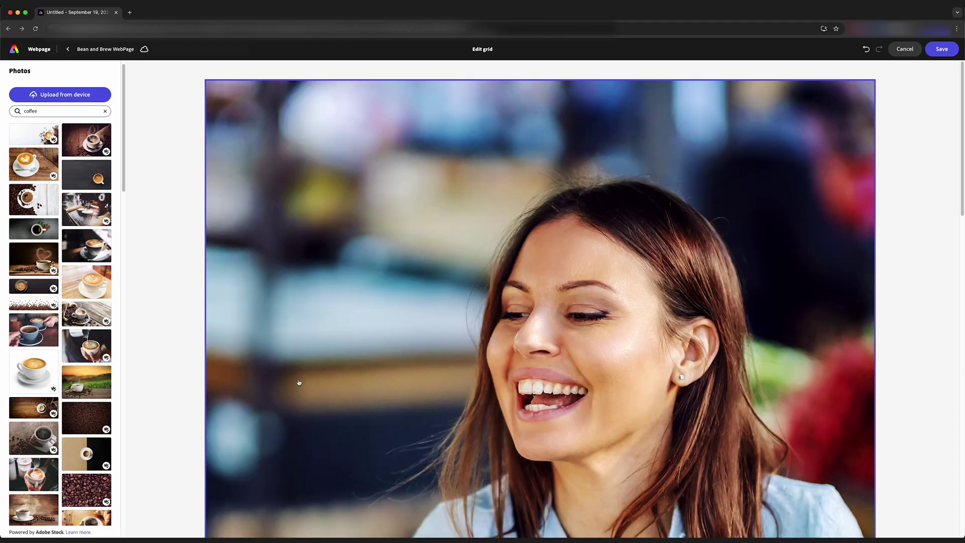
{"action": "left_click", "coordinate": [866, 50]}
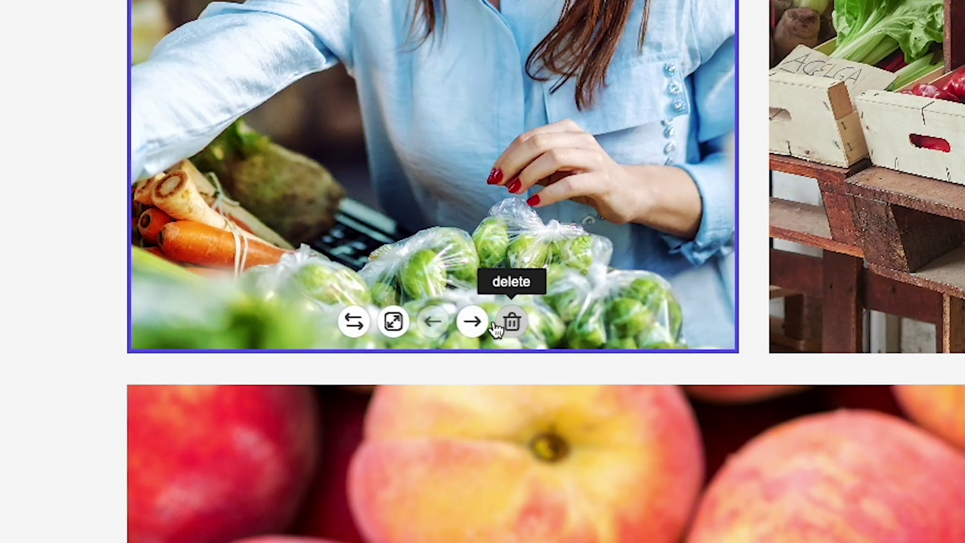
{"action": "left_click", "coordinate": [485, 319]}
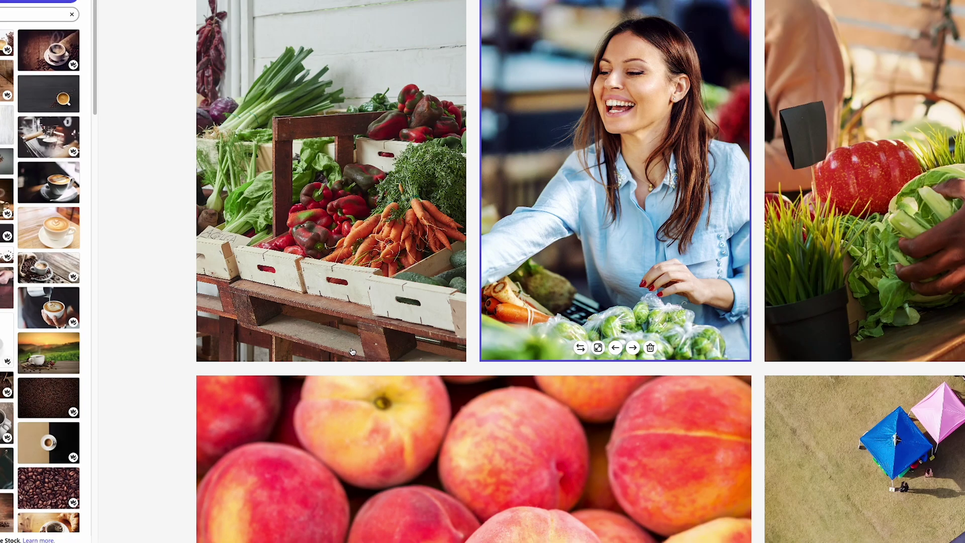
{"action": "left_click", "coordinate": [614, 346]}
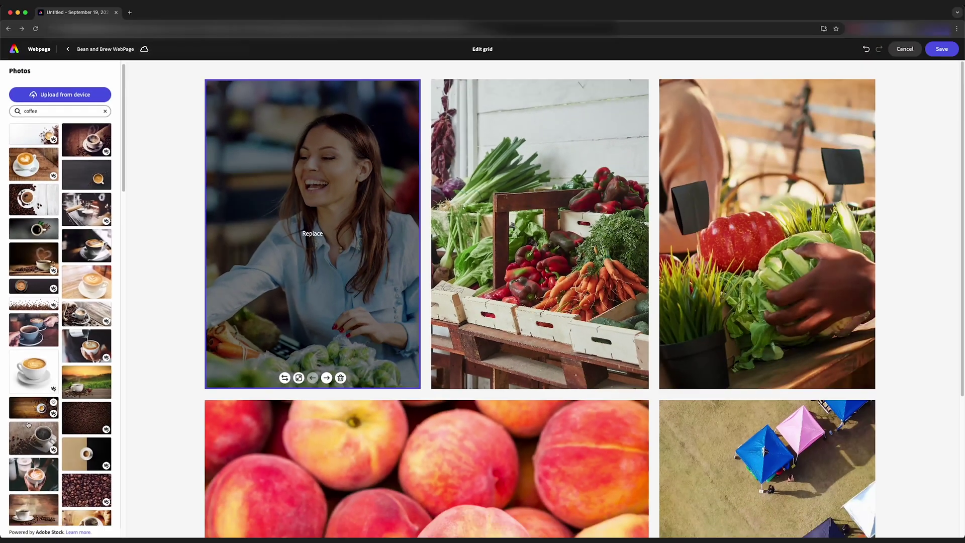
{"action": "left_click", "coordinate": [34, 482]}
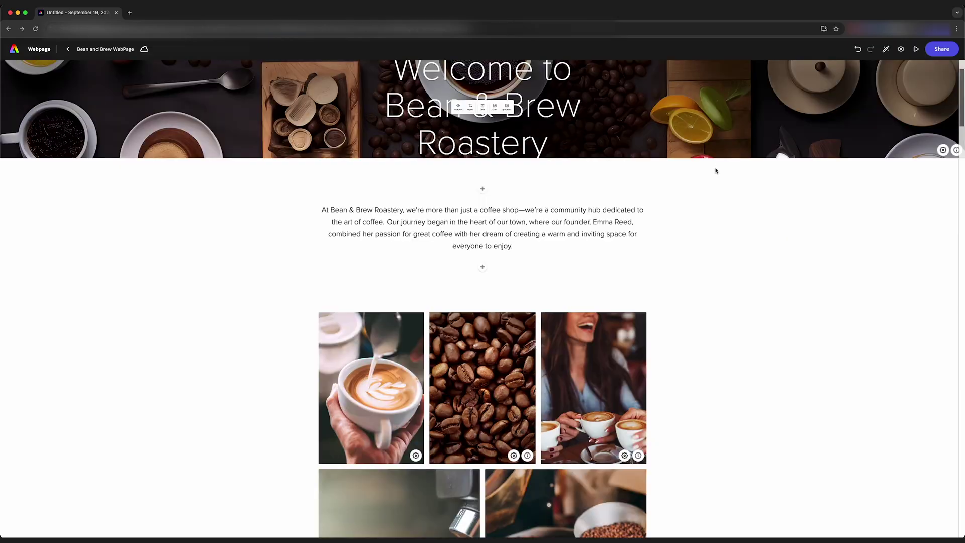
Step: Overwrite the Rose Festival paragraph with the pasted Our Roots coffee-origins text
{"action": "scroll", "coordinate": [630, 203], "scroll_direction": "down", "scroll_amount": 5}
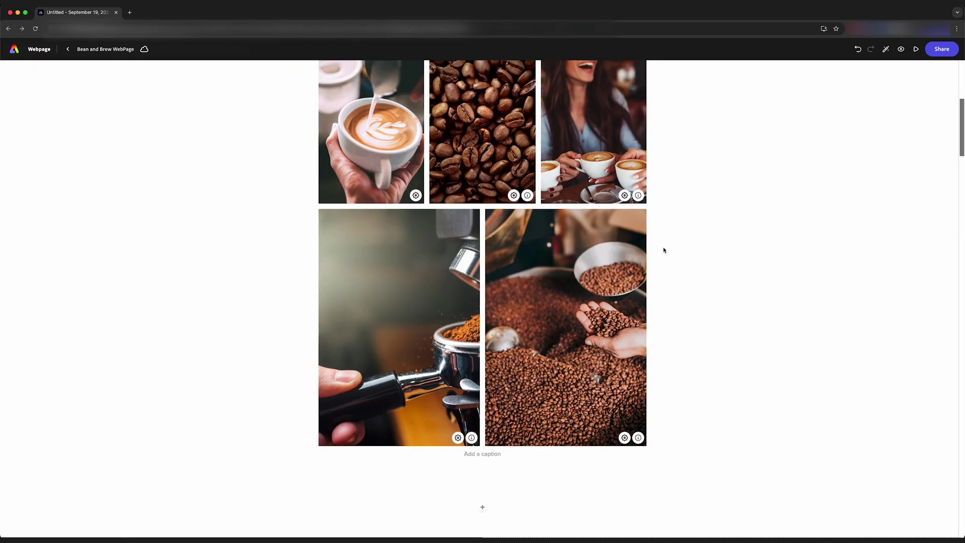
{"action": "scroll", "coordinate": [663, 250], "scroll_direction": "down", "scroll_amount": 10}
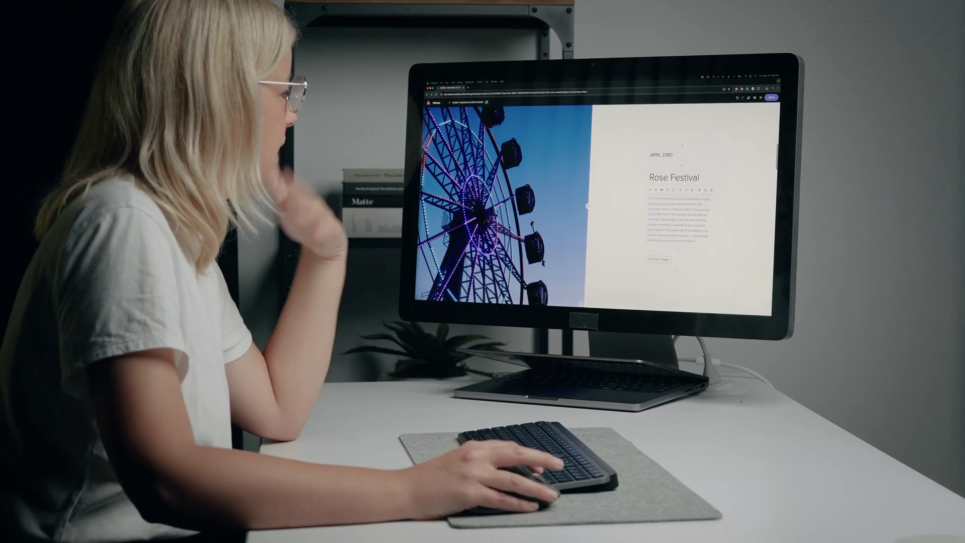
{"action": "triple_click", "coordinate": [659, 199]}
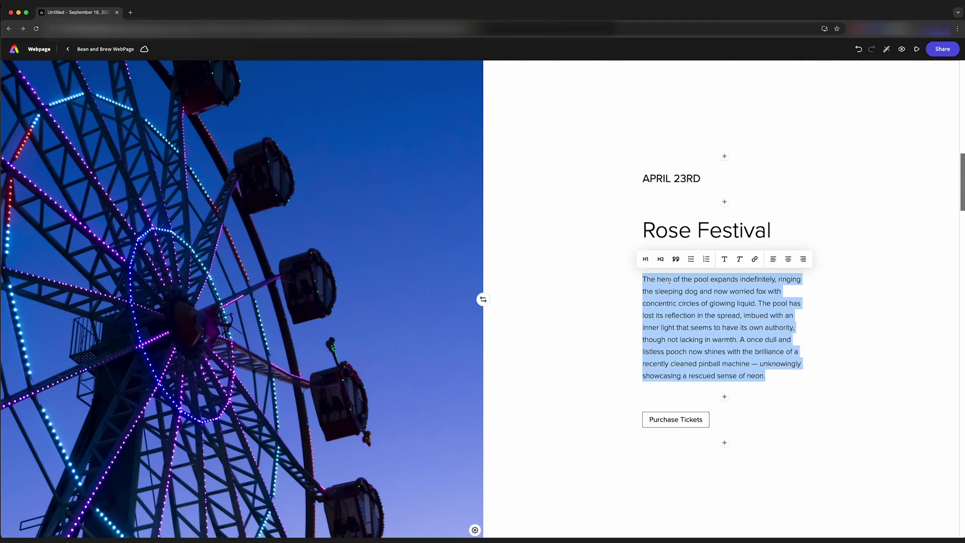
{"action": "type", "text": "Our Roots Emma’s love for coffee started in her grandmother’s kitchen, where the rich aroma of freshly ground beans filled the air. Inspired by these early memories, she traveled the world to learn the art of roasting from some of the finest coffee producers. Each trip deepened her understanding of coffee and reinforced her commitment to quality and sustainability."}
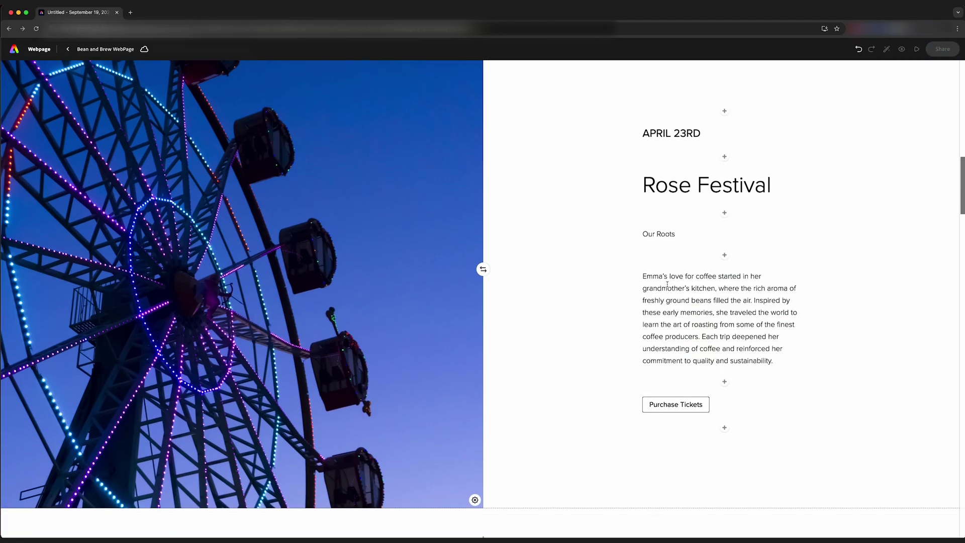
Step: Retitle the section 'Our Roots', removing the duplicate Our Roots line and the APRIL 23RD date
{"action": "key", "text": "BackSpace"}
{"action": "key", "text": "BackSpace"}
{"action": "triple_click", "coordinate": [694, 209]}
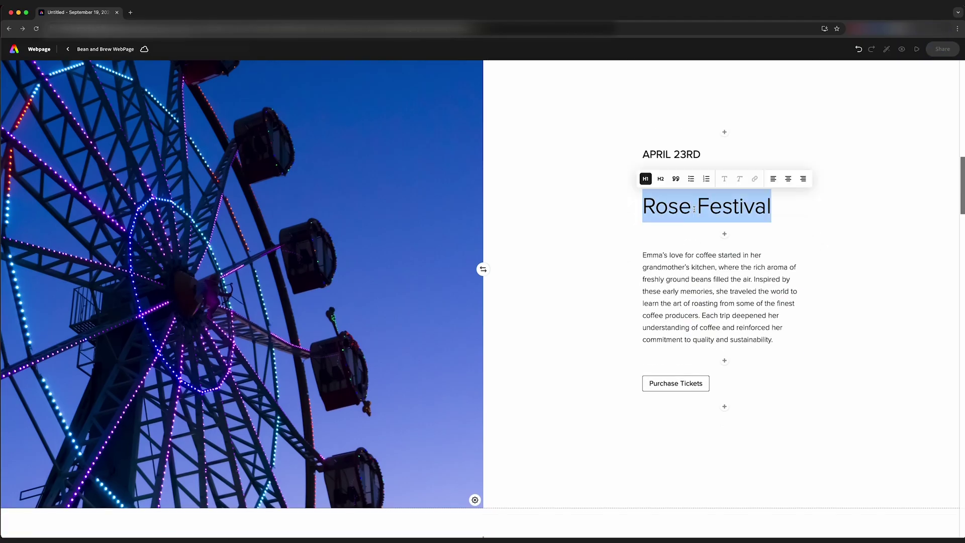
{"action": "type", "text": "Our Roots"}
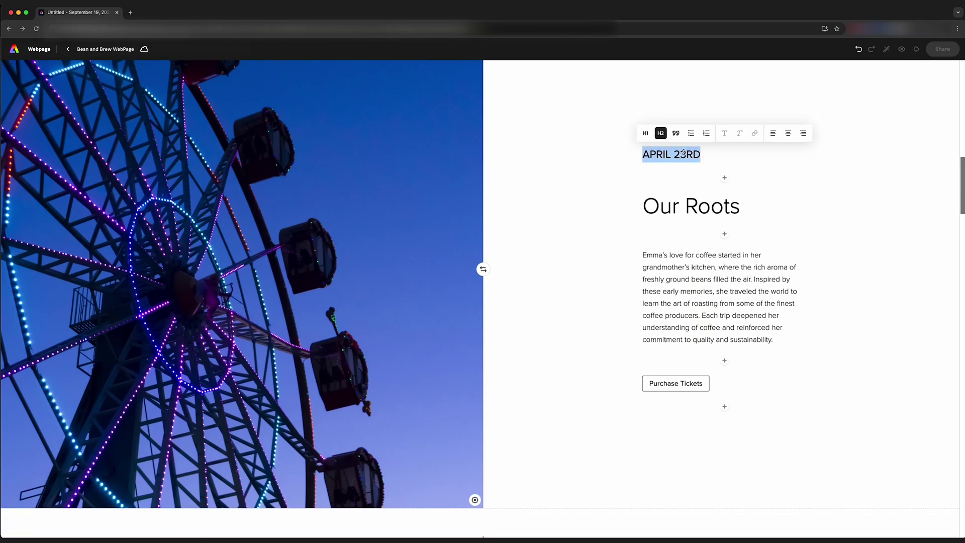
{"action": "key", "text": "BackSpace"}
{"action": "key", "text": "BackSpace"}
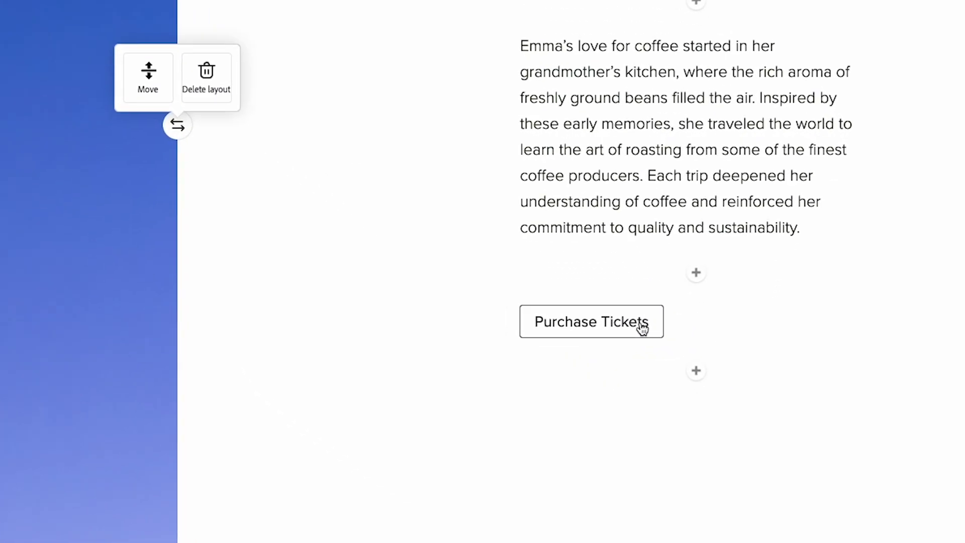
Step: Relabel the Purchase Tickets button as 'Visit Us' with a link, and reposition it
{"action": "left_click", "coordinate": [695, 390]}
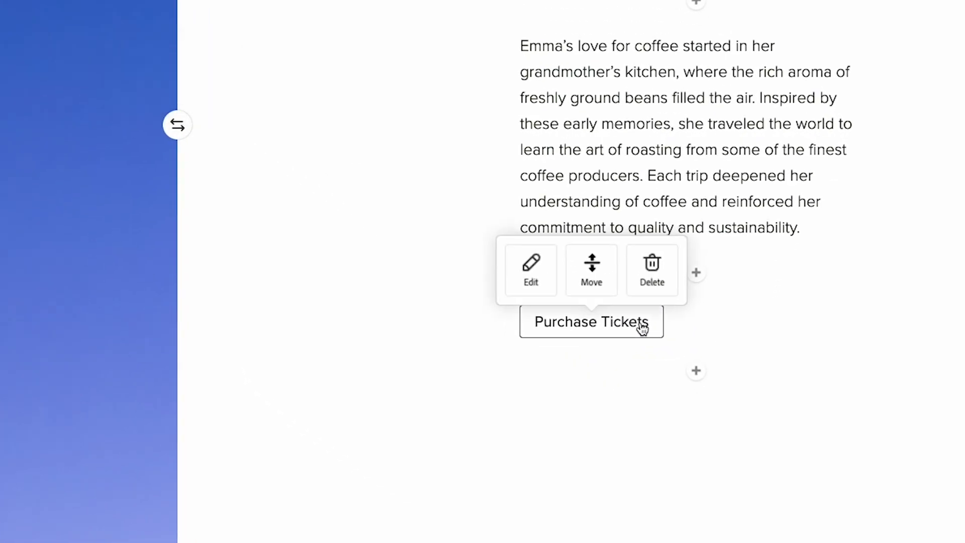
{"action": "left_click", "coordinate": [532, 279]}
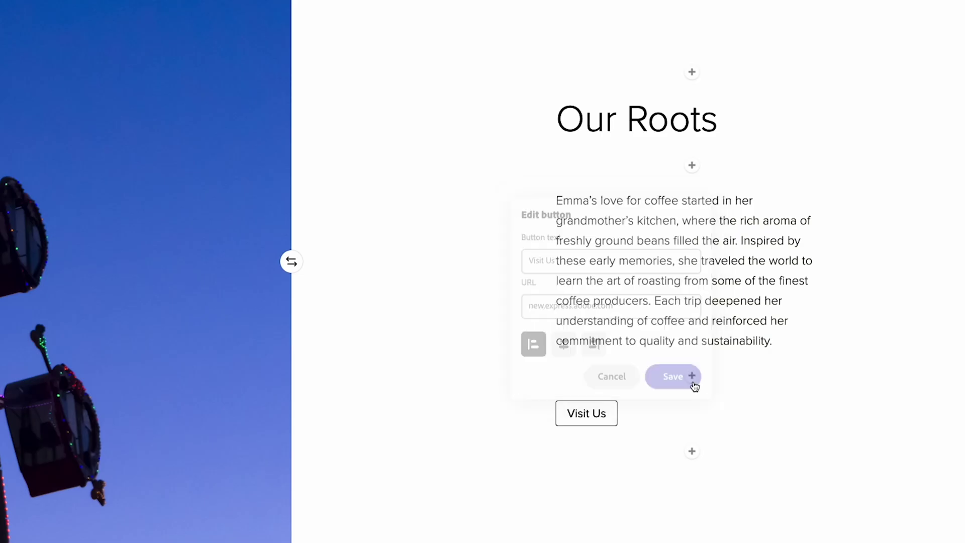
{"action": "left_click", "coordinate": [610, 421]}
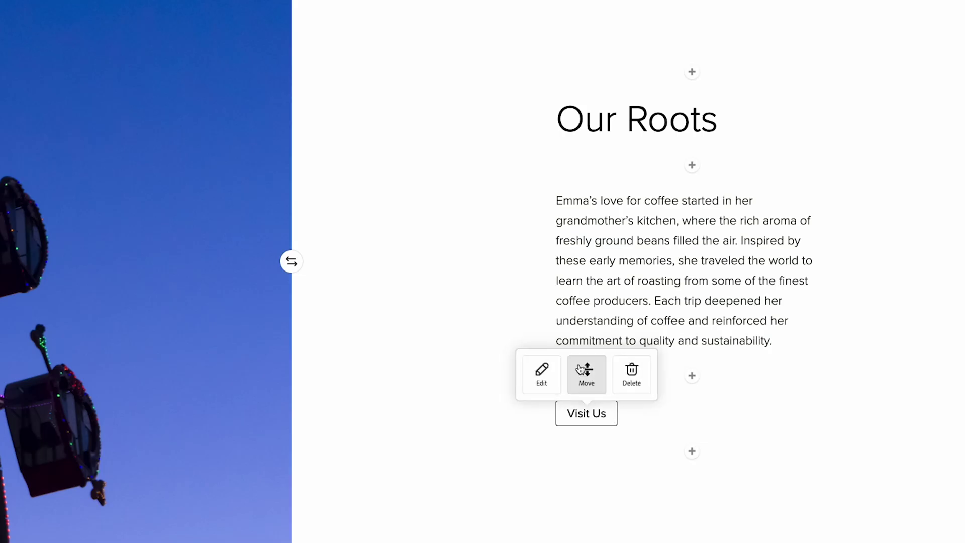
{"action": "left_click", "coordinate": [583, 370]}
Step: Select the ferris wheel image and bring up coffee photos to replace it
{"action": "left_click", "coordinate": [633, 409]}
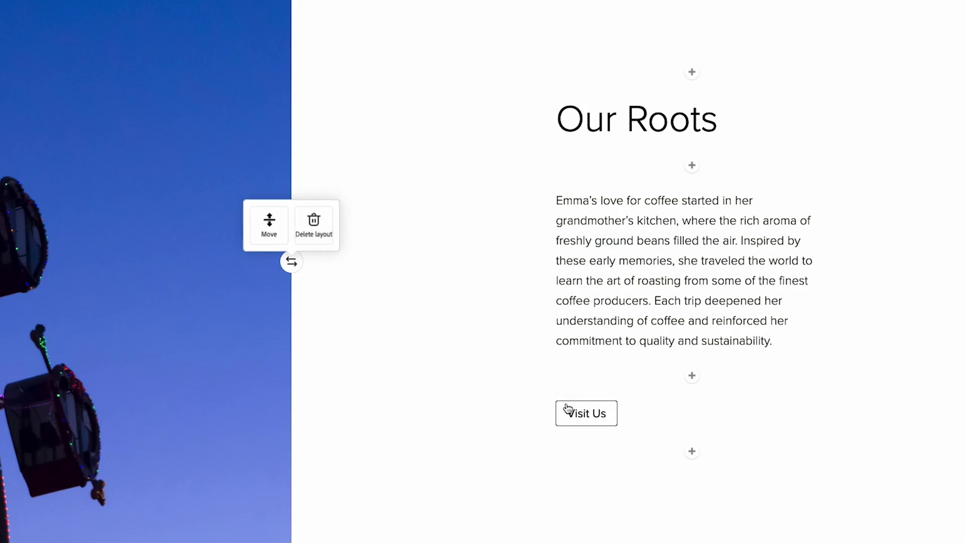
{"action": "left_click", "coordinate": [0, 542]}
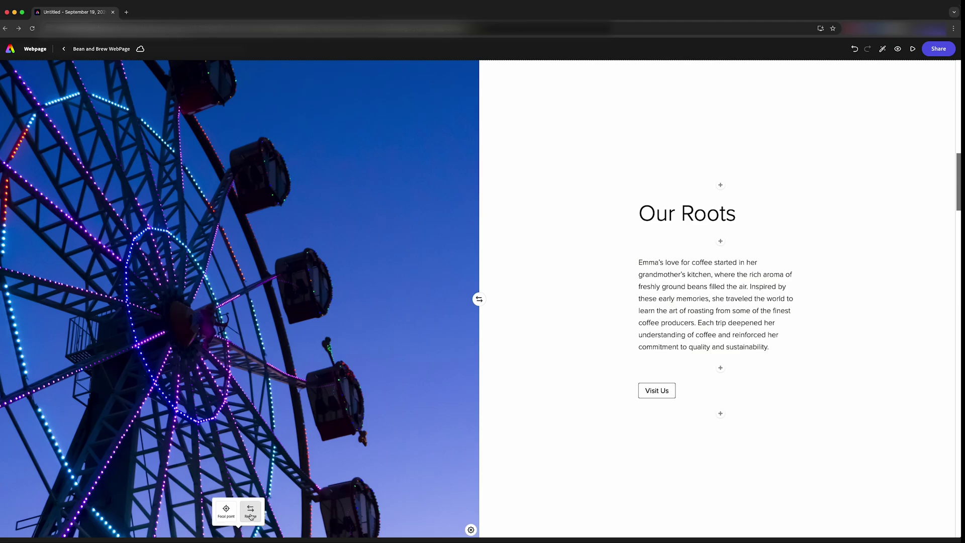
{"action": "left_click", "coordinate": [250, 513]}
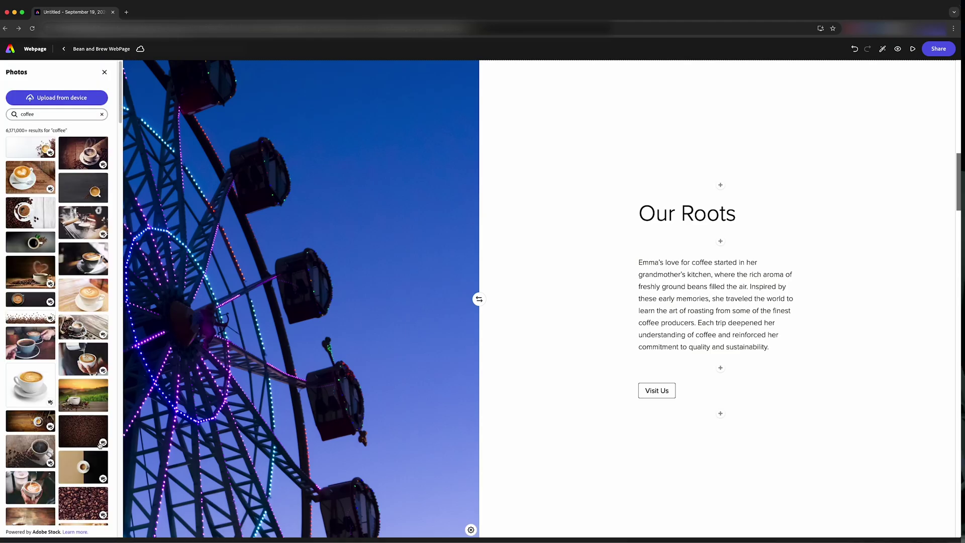
Step: Swap the ferris wheel for the woman holding coffee, then scroll to the festival heading
{"action": "scroll", "coordinate": [100, 445], "scroll_direction": "down", "scroll_amount": 10}
{"action": "left_click", "coordinate": [30, 299]}
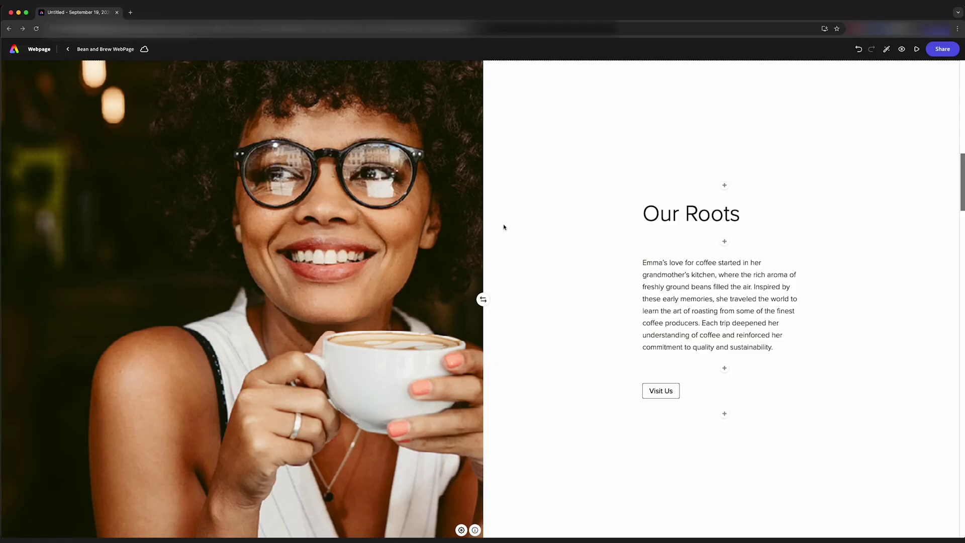
{"action": "scroll", "coordinate": [544, 259], "scroll_direction": "down", "scroll_amount": 5}
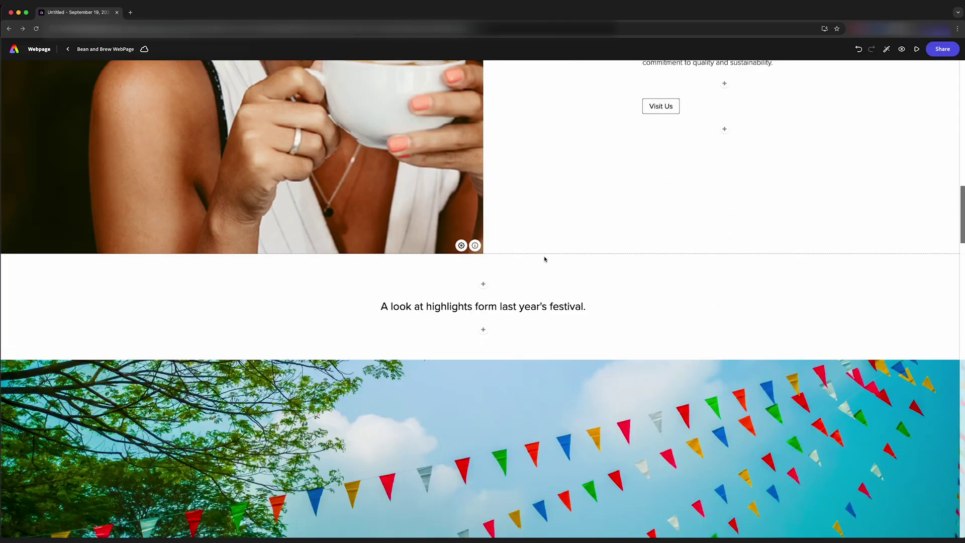
{"action": "left_click", "coordinate": [484, 285]}
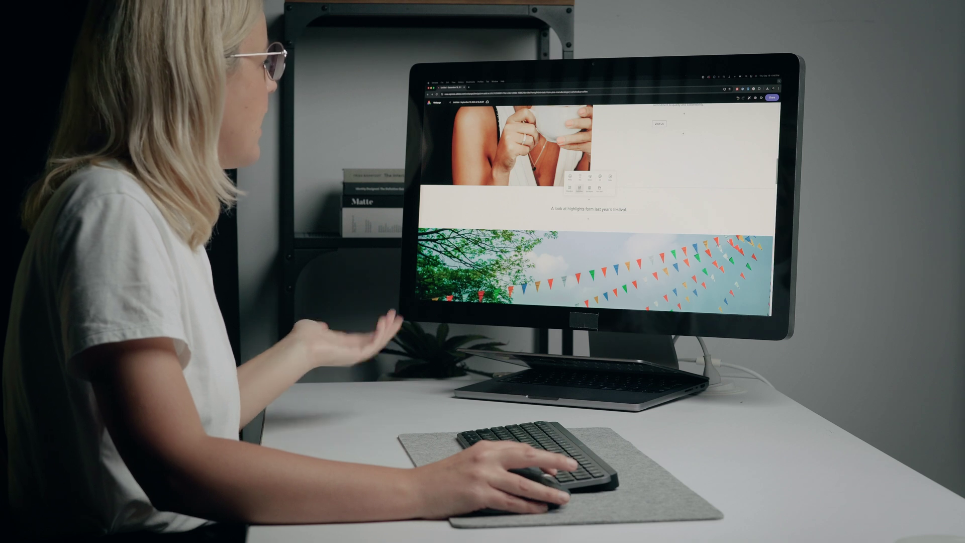
Step: Insert a glideshow with an espresso machine photo and a coffee beans second slide
{"action": "left_click", "coordinate": [421, 243]}
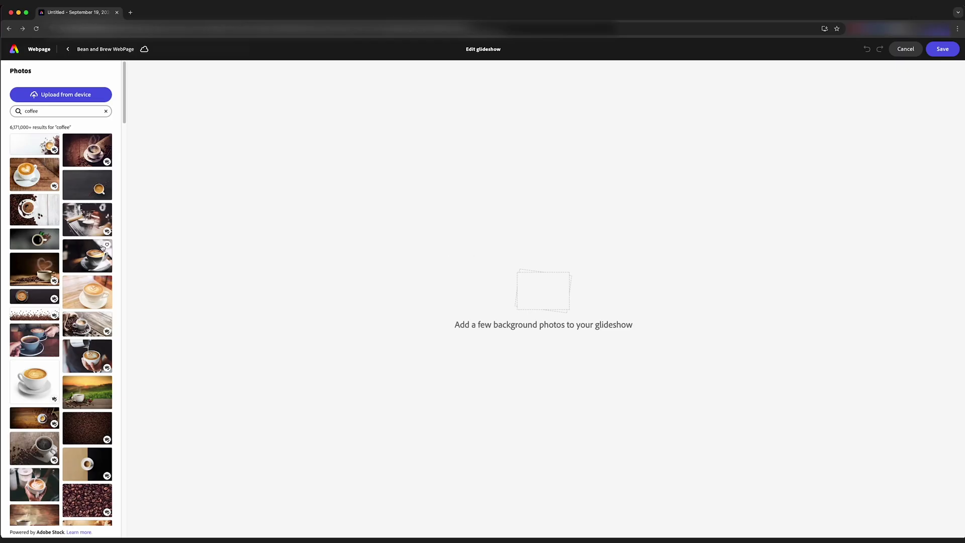
{"action": "left_click", "coordinate": [91, 232]}
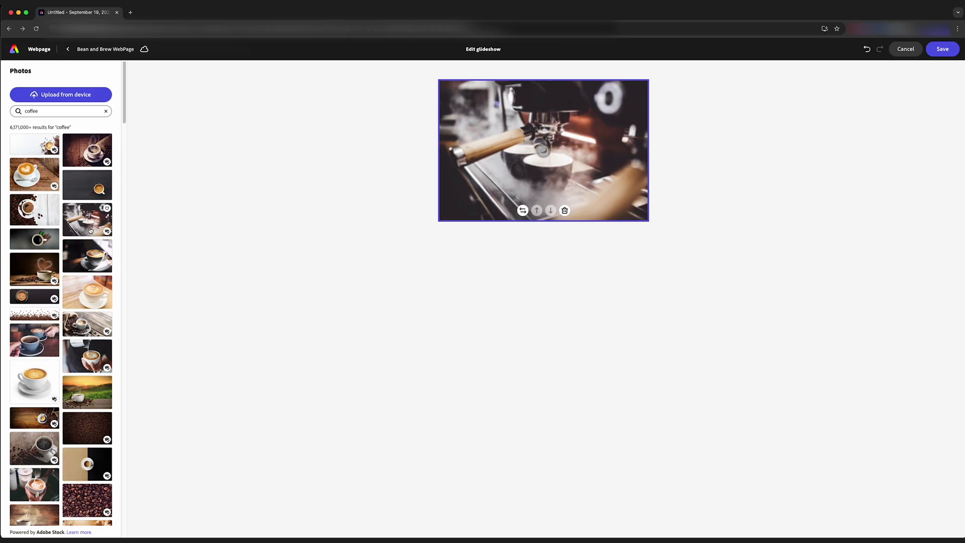
{"action": "scroll", "coordinate": [86, 302], "scroll_direction": "down", "scroll_amount": 1}
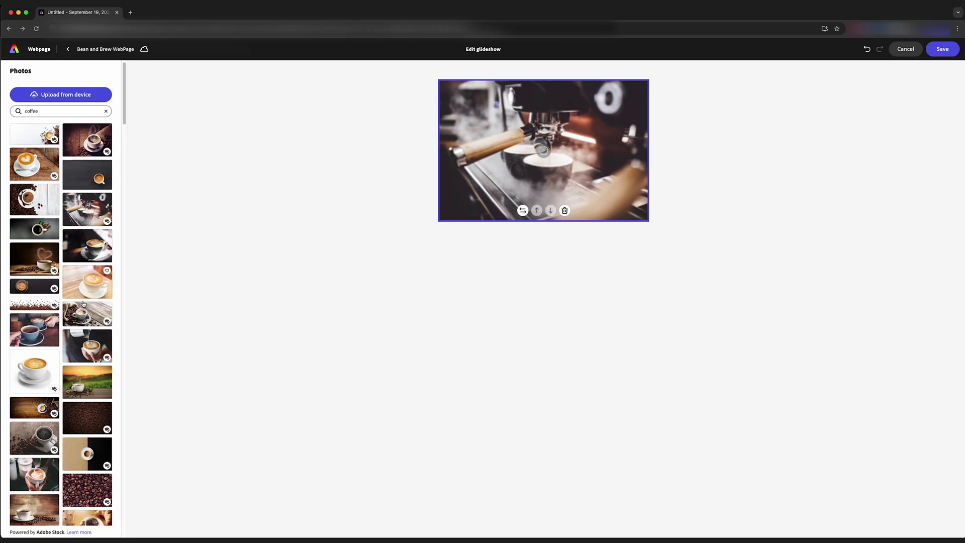
{"action": "left_click", "coordinate": [73, 419]}
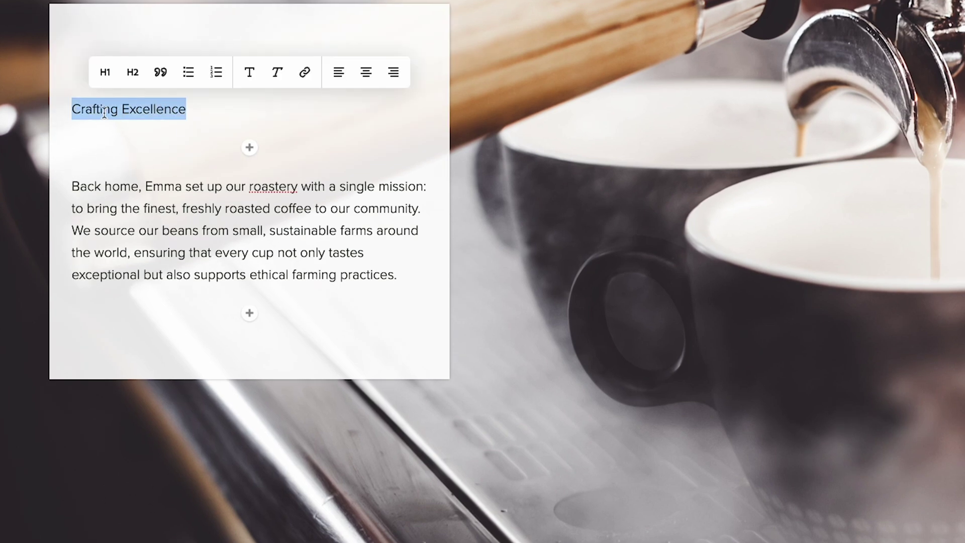
Step: Format 'Crafting Excellence' as a large H1 heading
{"action": "left_click", "coordinate": [105, 72]}
{"action": "left_click", "coordinate": [157, 65]}
{"action": "left_click", "coordinate": [101, 64]}
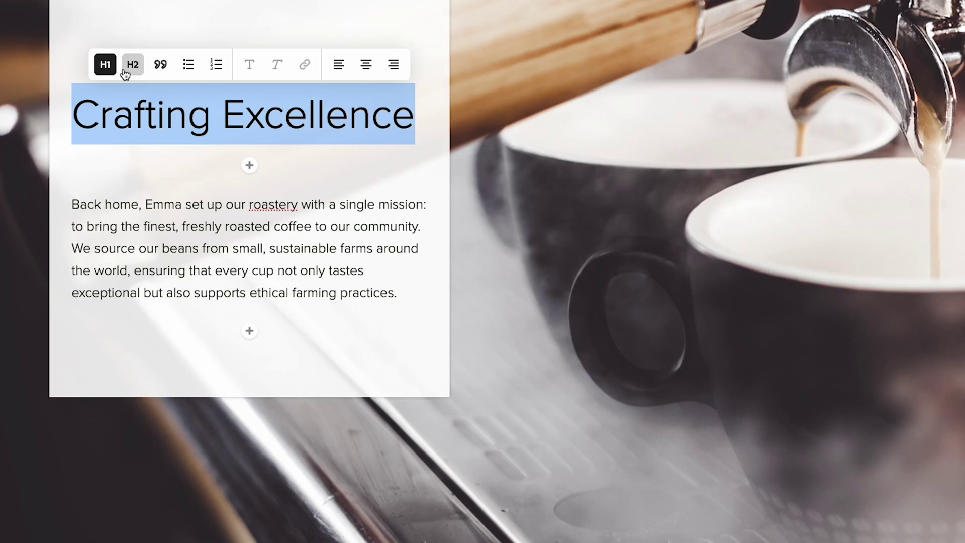
{"action": "left_click", "coordinate": [327, 336]}
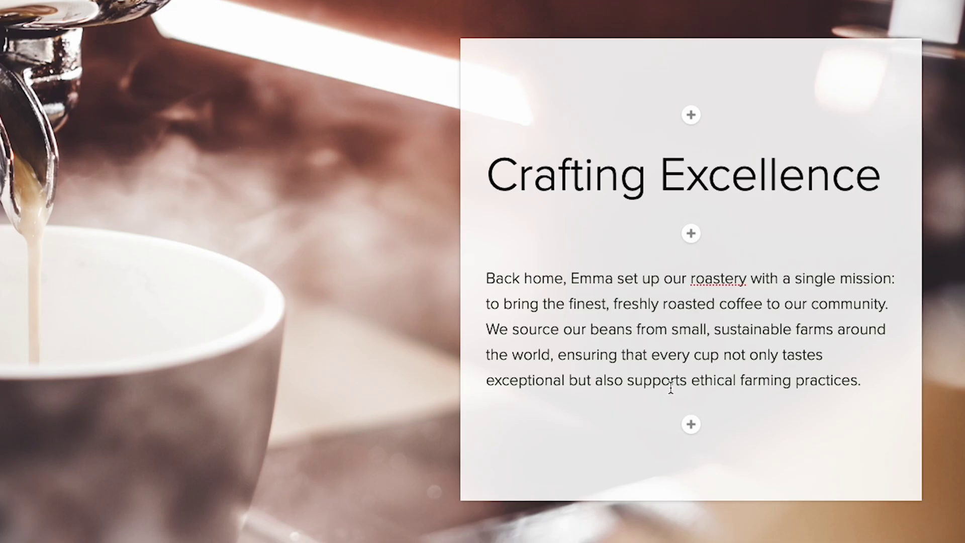
Step: Add an 'Our Menu' button under the paragraph and scroll through the slides
{"action": "left_click", "coordinate": [825, 410]}
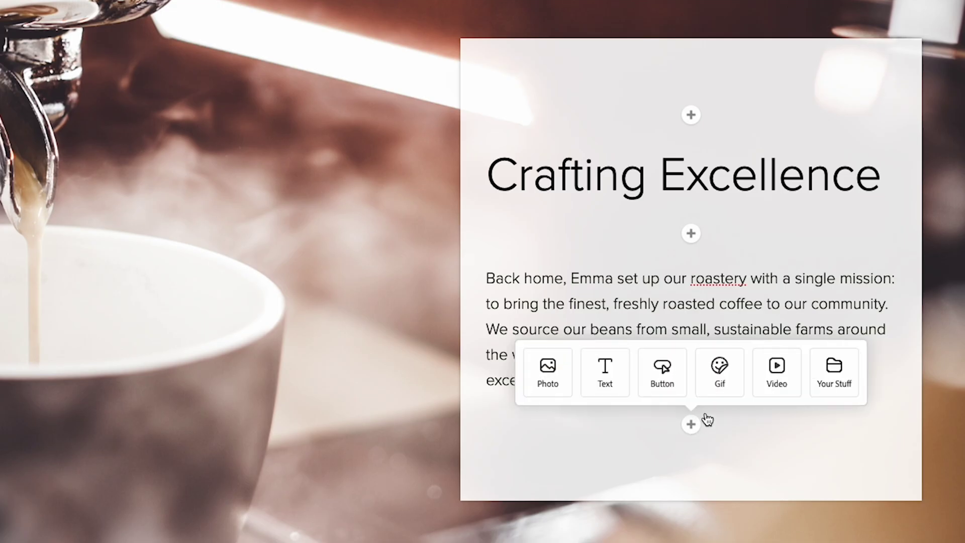
{"action": "left_click", "coordinate": [802, 385]}
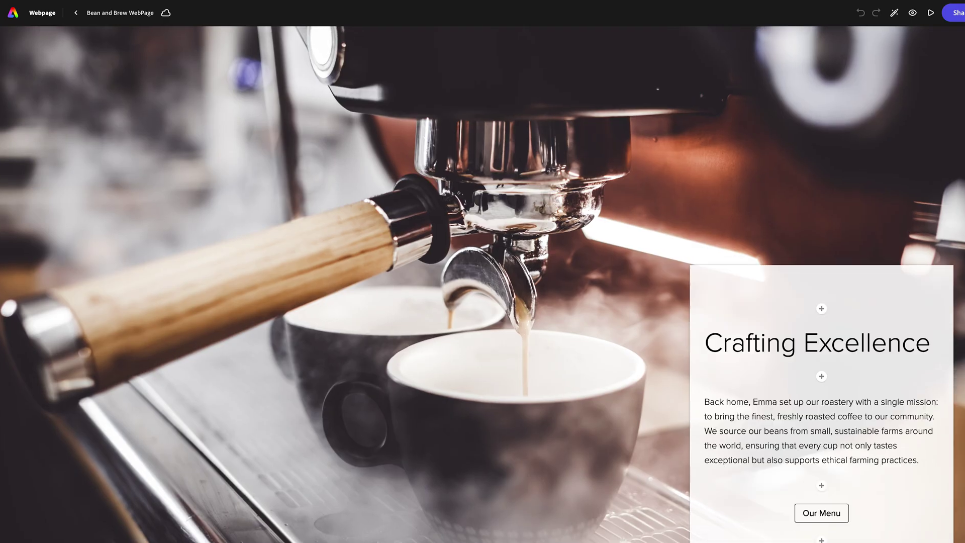
{"action": "scroll", "coordinate": [483, 271], "scroll_direction": "down", "scroll_amount": 10}
{"action": "scroll", "coordinate": [954, 411], "scroll_direction": "down", "scroll_amount": 9}
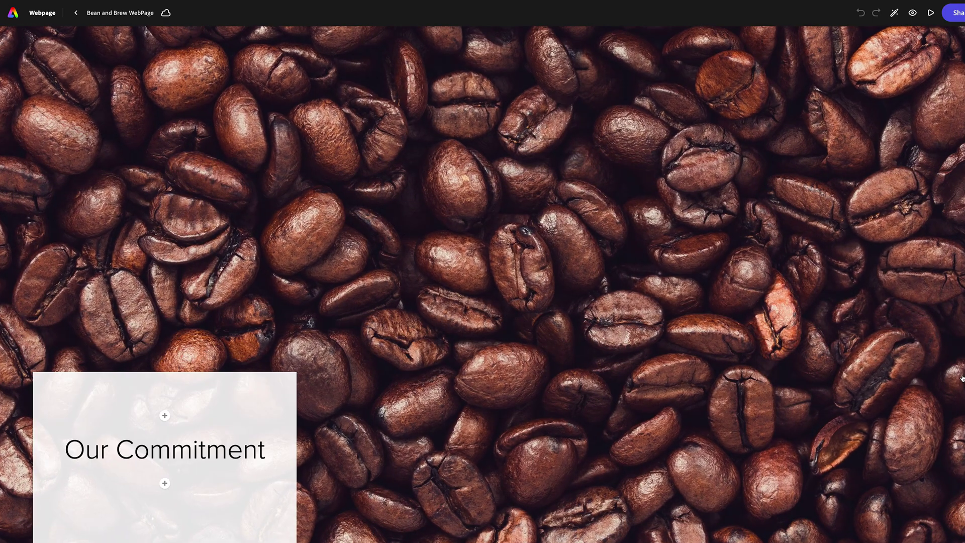
{"action": "scroll", "coordinate": [954, 411], "scroll_direction": "down", "scroll_amount": 5}
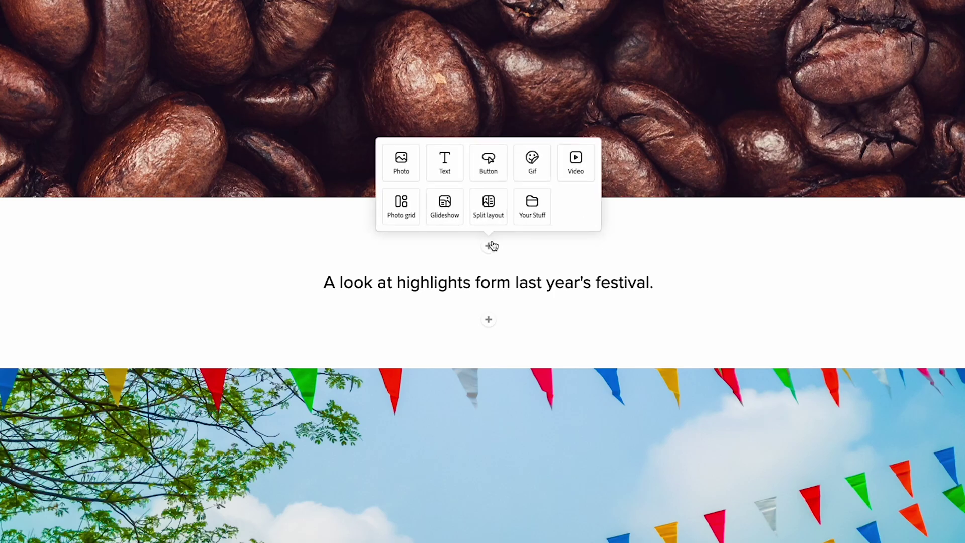
Step: Add a photo grid of three coffee pictures, including the woman drinking coffee
{"action": "left_click", "coordinate": [408, 215]}
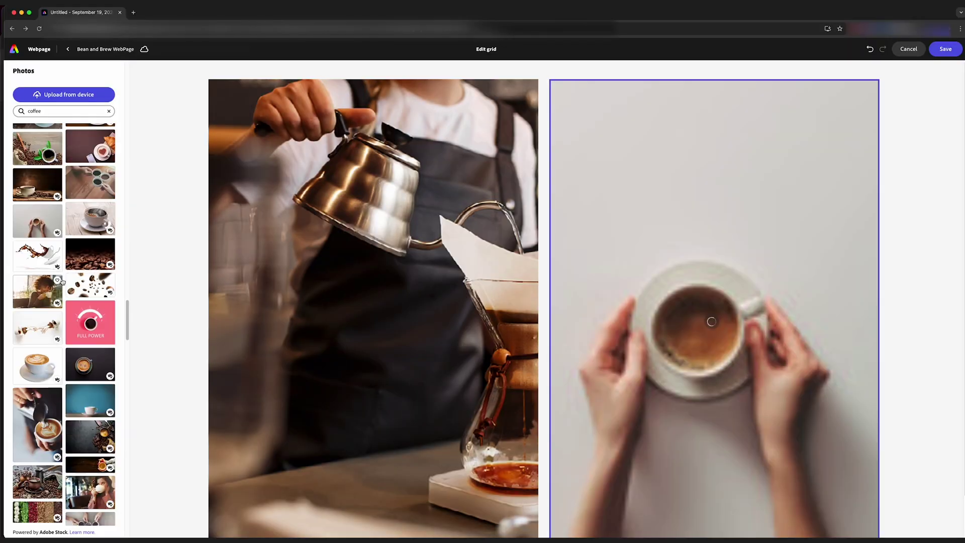
{"action": "left_click", "coordinate": [61, 282]}
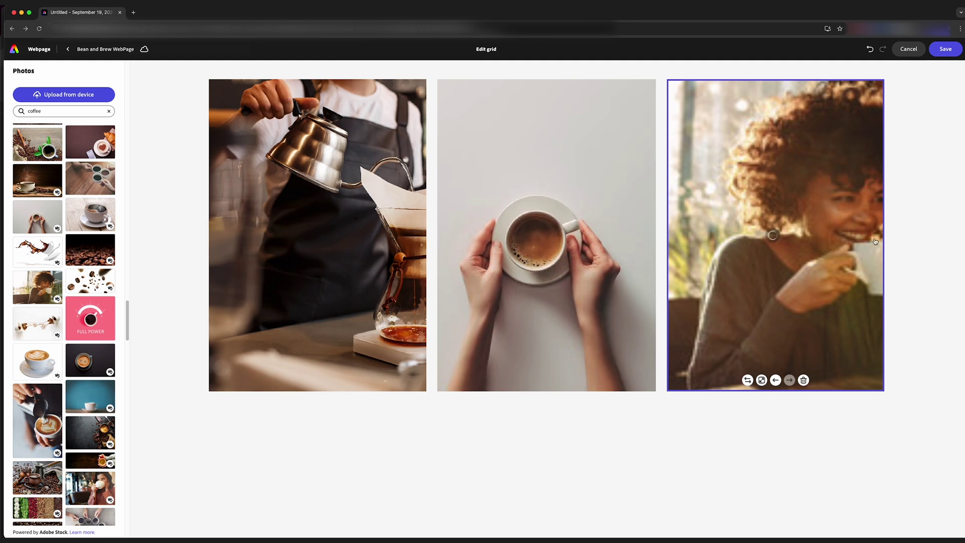
{"action": "key", "text": "Return"}
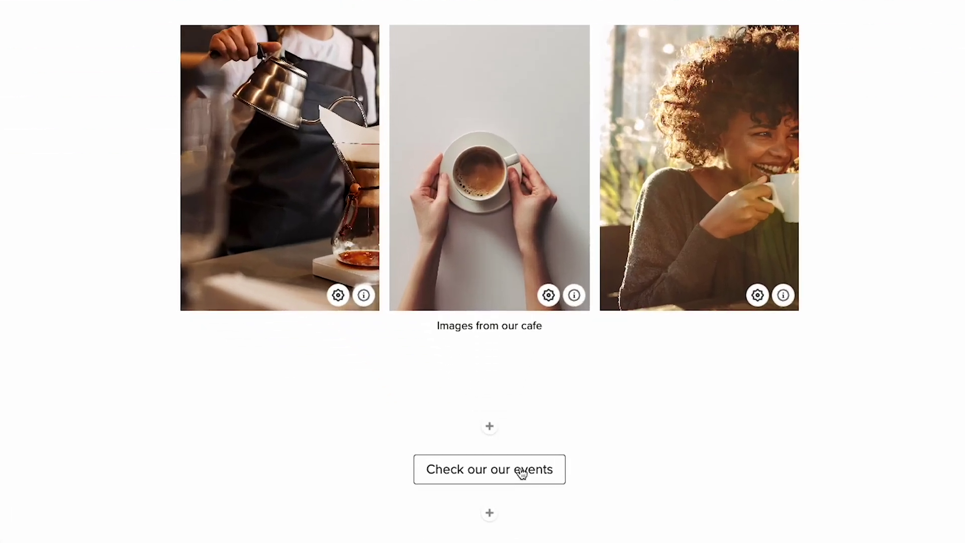
Step: Move the 'Check our our events' button up one position above the photo grid
{"action": "left_click", "coordinate": [498, 481]}
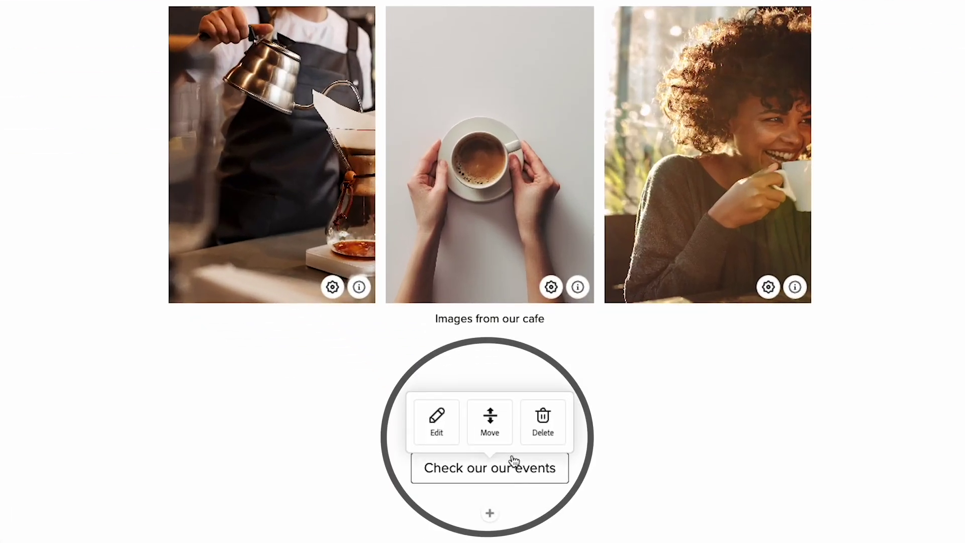
{"action": "left_click", "coordinate": [491, 425]}
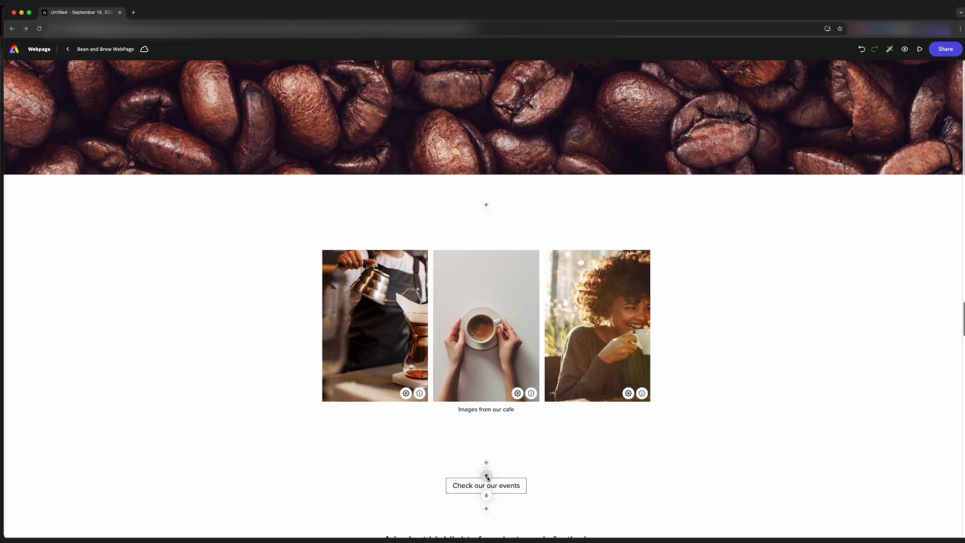
{"action": "left_click", "coordinate": [486, 476]}
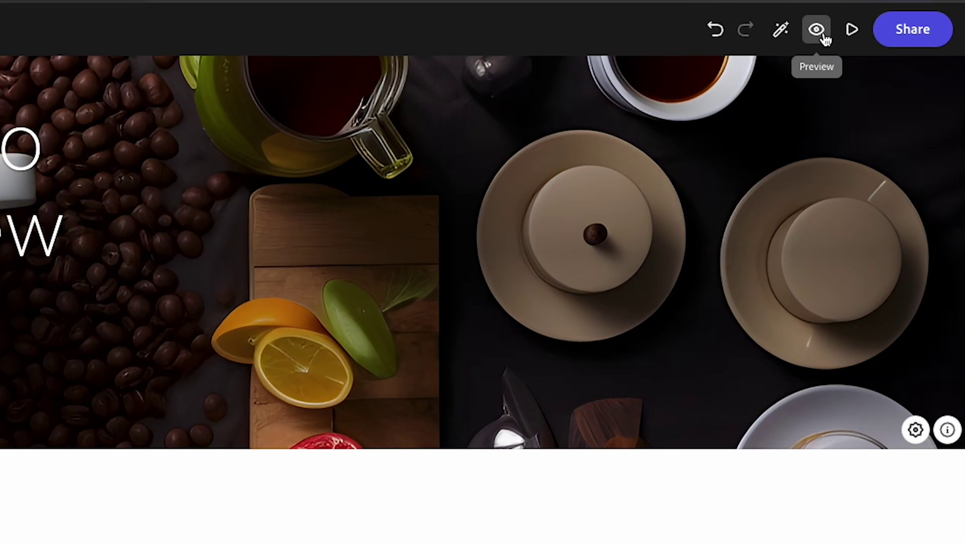
Step: Preview the Bean & Brew page, then publish it to the web
{"action": "left_click", "coordinate": [902, 50]}
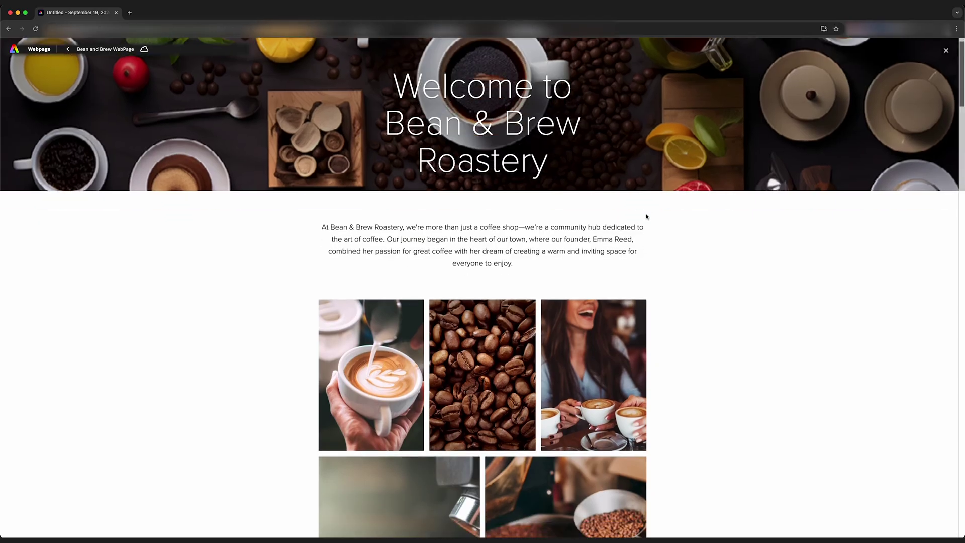
{"action": "scroll", "coordinate": [647, 217], "scroll_direction": "down", "scroll_amount": 10}
{"action": "left_click", "coordinate": [932, 52]}
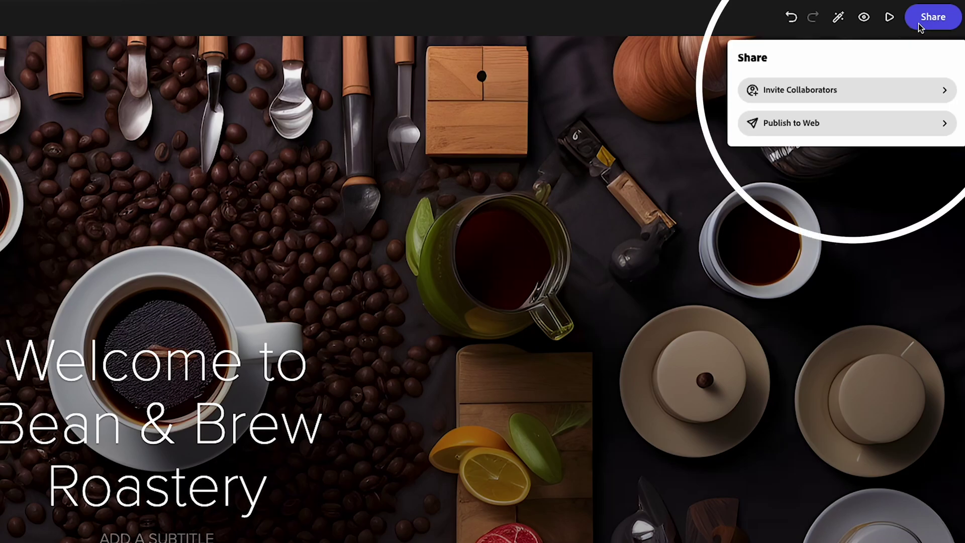
{"action": "left_click", "coordinate": [800, 125]}
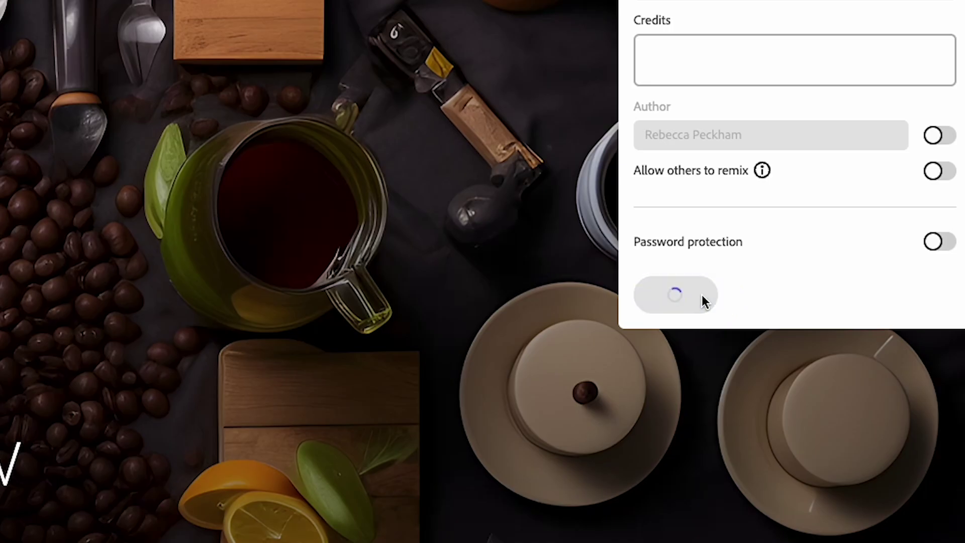